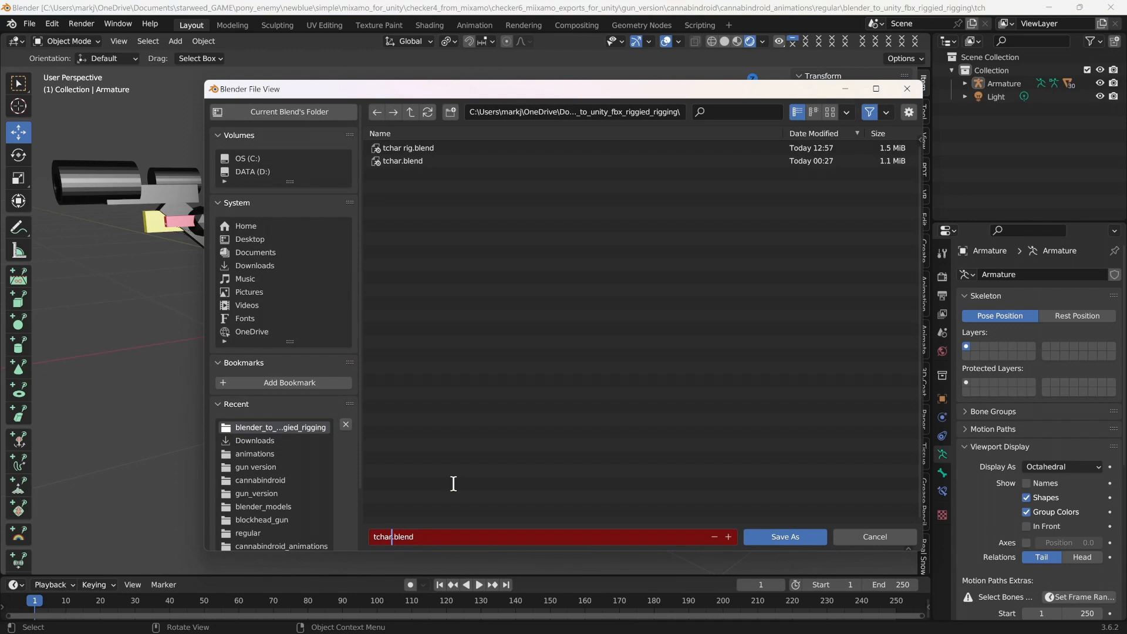
# - Save the file as tchar rig.blend and apply location, rotation and scale to the gun
pyautogui.click(786, 536)
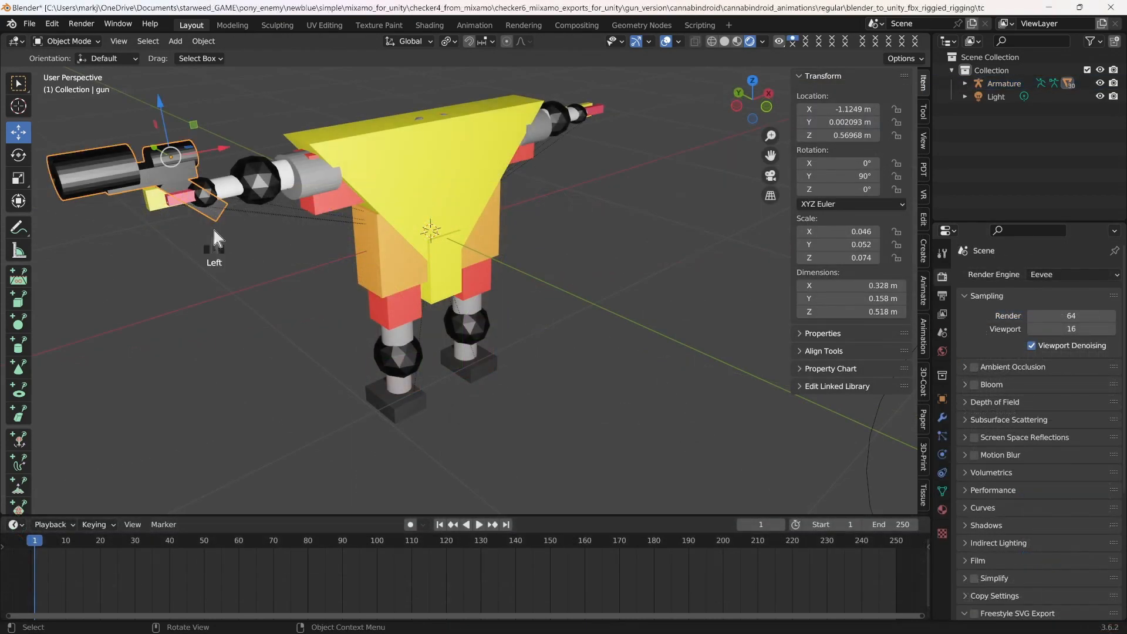
pyautogui.click(149, 26)
pyautogui.click(204, 41)
pyautogui.click(372, 153)
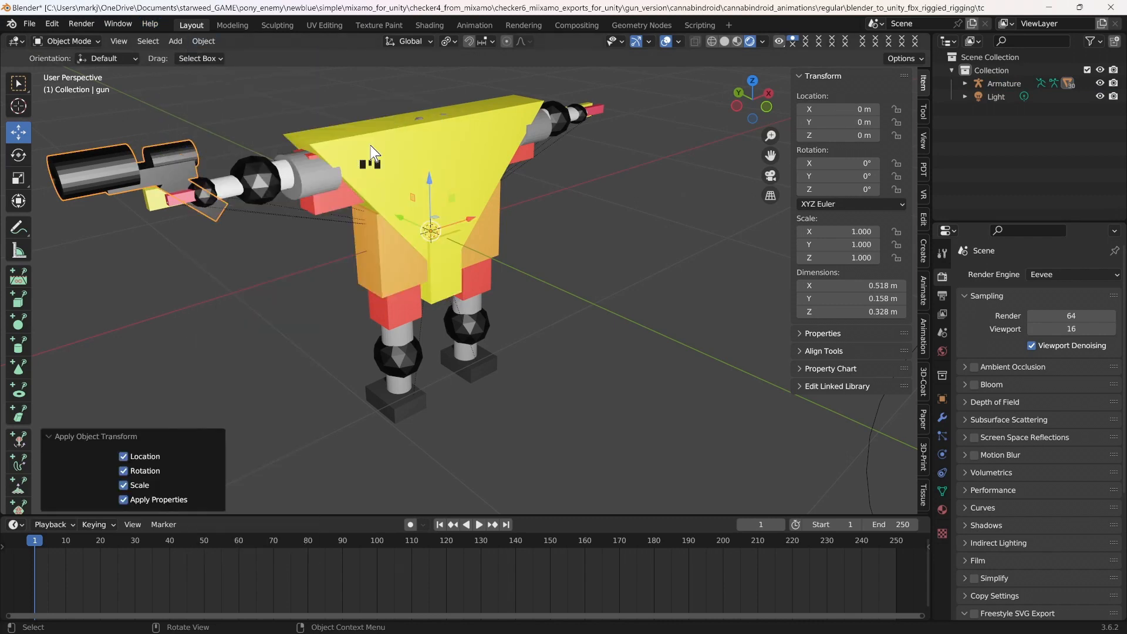
# - Set the animation to 30 fps with an end frame of 60 and save the file
pyautogui.doubleClick(473, 182)
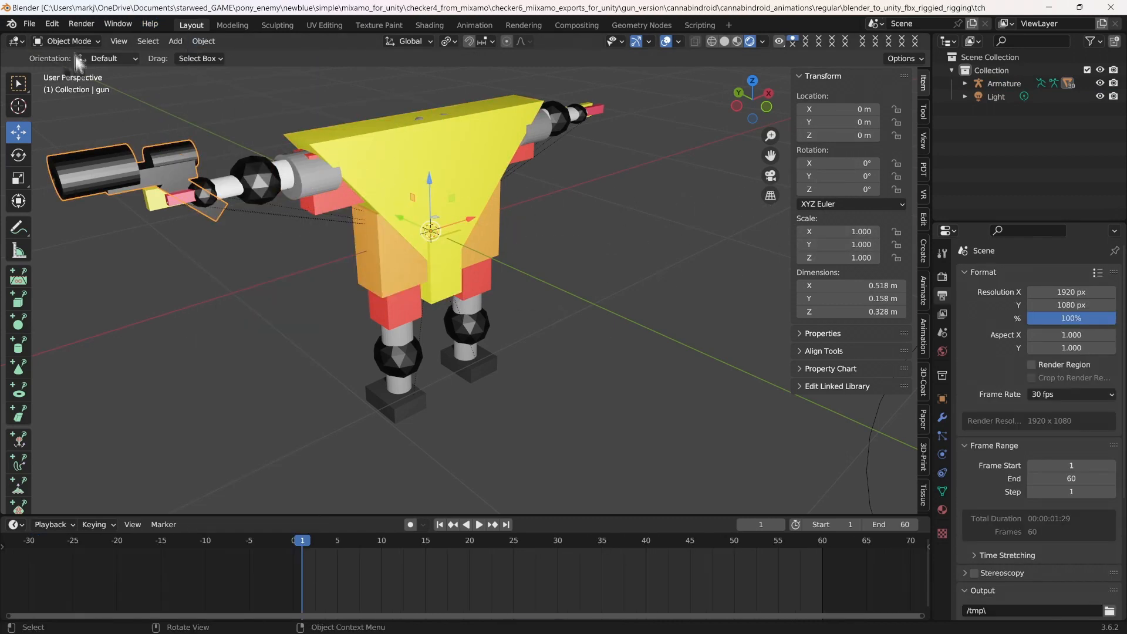
pyautogui.click(29, 23)
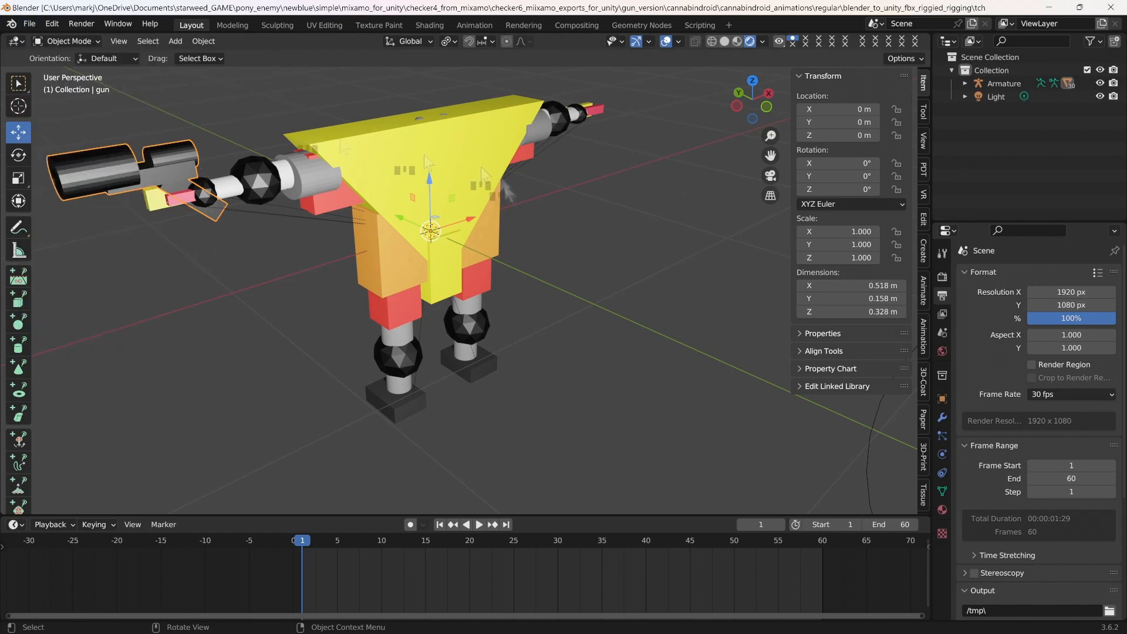
# - Select the armature together with all its body parts and save the file
pyautogui.click(1007, 84)
pyautogui.click(965, 84)
pyautogui.scroll(-5, 984, 128)
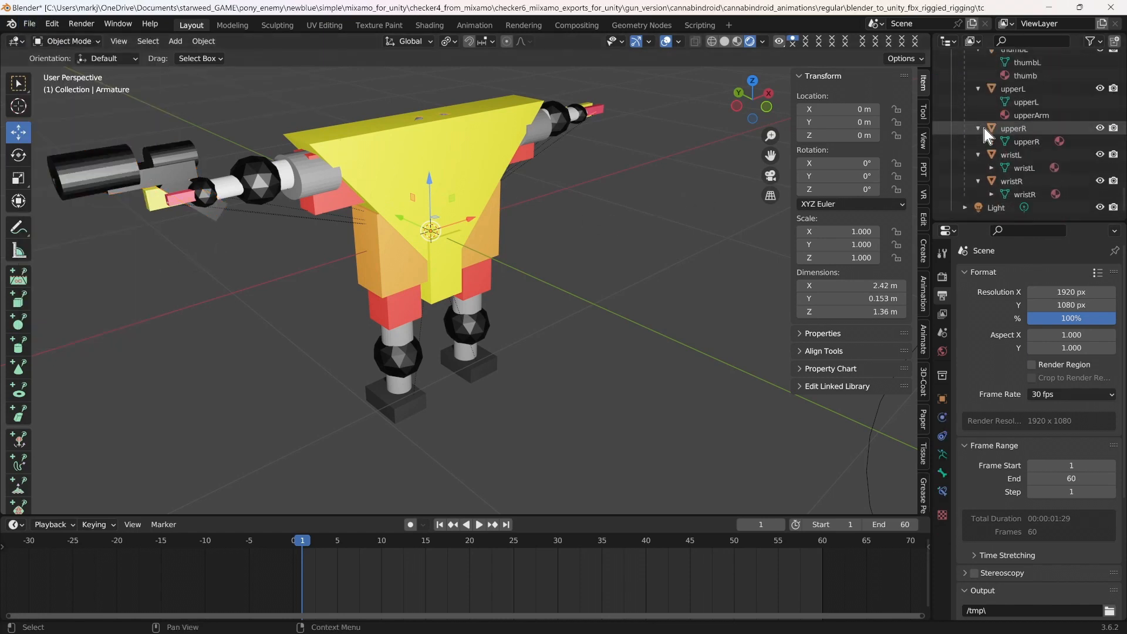
pyautogui.press('a')
pyautogui.scroll(-3, 1037, 149)
pyautogui.scroll(10, 1037, 150)
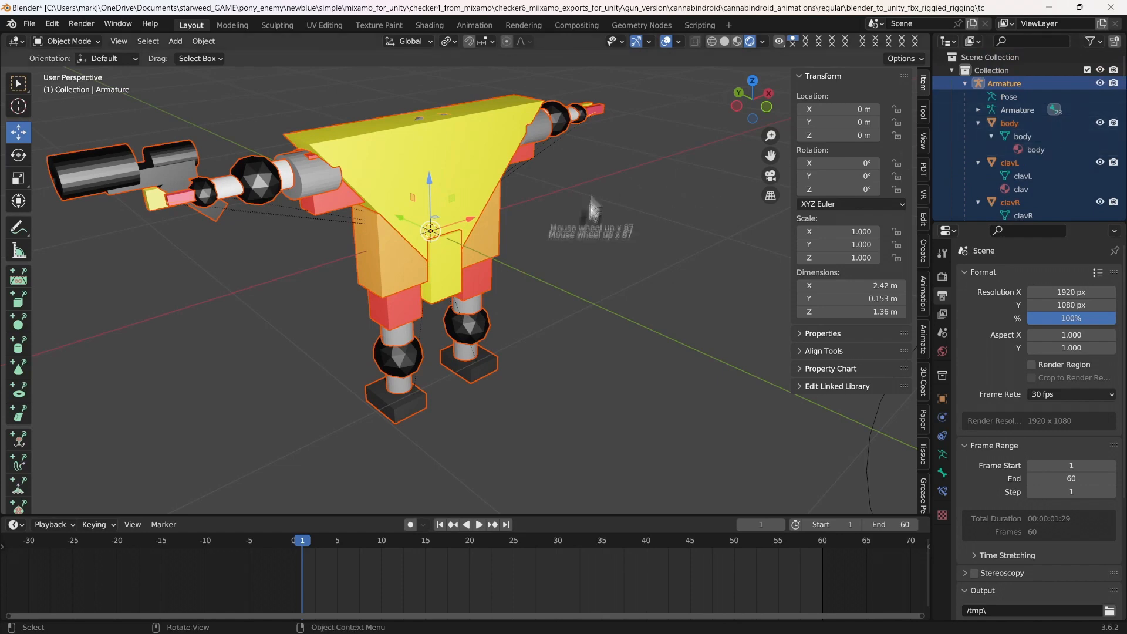
pyautogui.click(28, 23)
pyautogui.click(61, 147)
# - Start an FBX export with path mode Copy, limited to selected objects, with Z Forward as the forward axis
pyautogui.click(28, 24)
pyautogui.moveTo(59, 246)
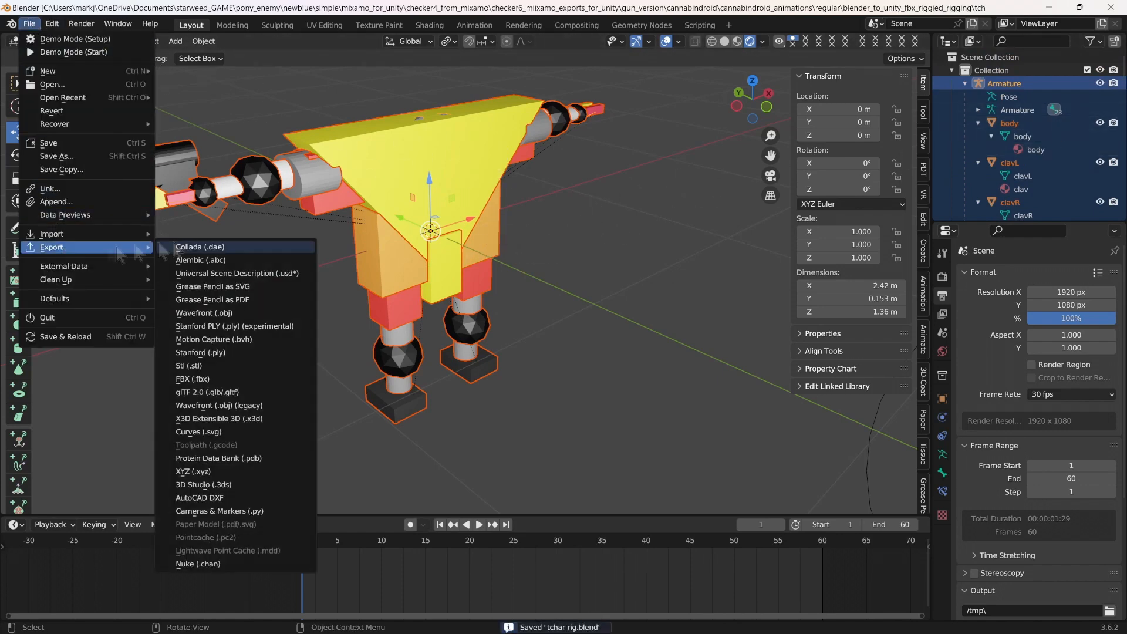
pyautogui.click(200, 375)
pyautogui.click(867, 162)
pyautogui.click(857, 252)
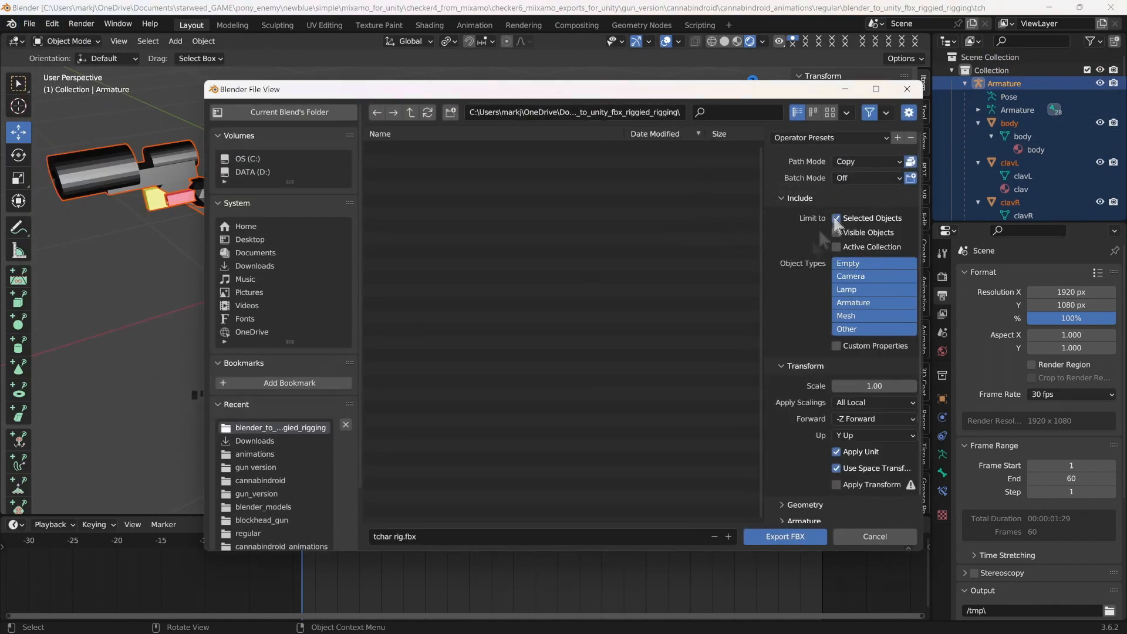
pyautogui.click(875, 419)
pyautogui.click(863, 464)
pyautogui.scroll(-1, 799, 387)
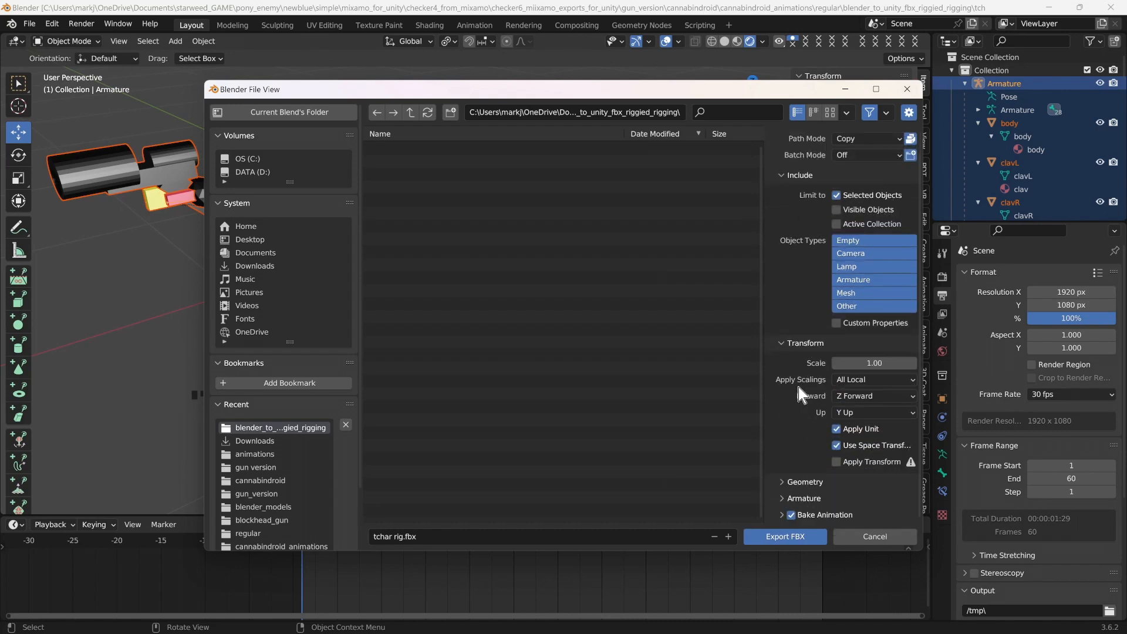
# - Export only deform bones without leaf bones, keep Bake Animation on, and run the FBX export
pyautogui.click(781, 481)
pyautogui.scroll(-5, 805, 429)
pyautogui.click(783, 502)
pyautogui.scroll(-4, 801, 440)
pyautogui.click(836, 478)
pyautogui.click(790, 515)
pyautogui.scroll(-4, 800, 458)
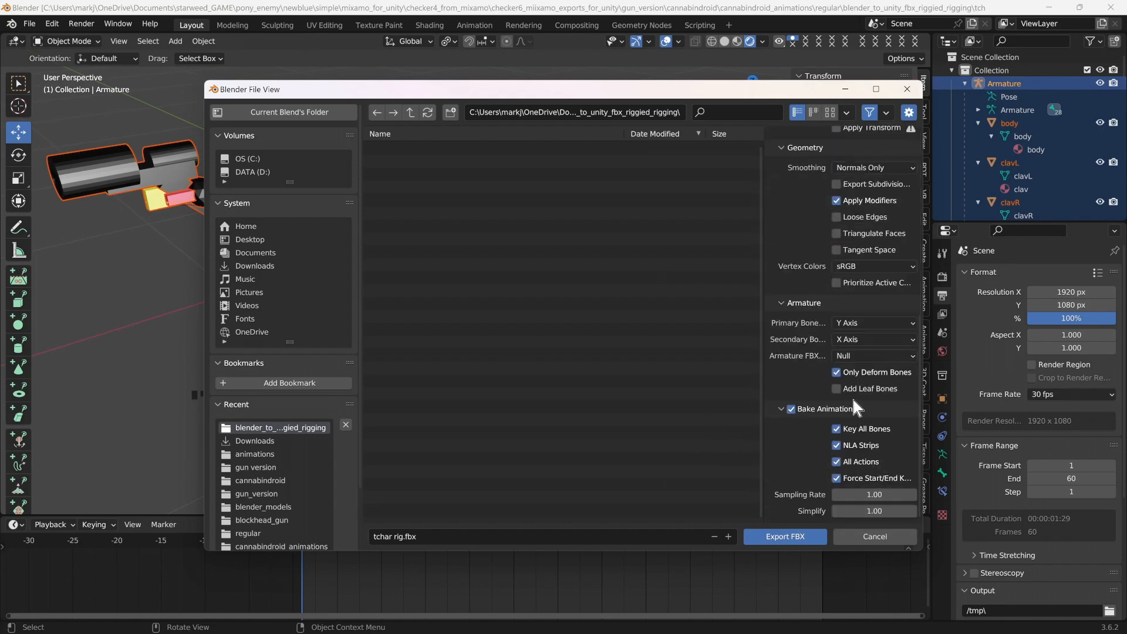
pyautogui.press('Return')
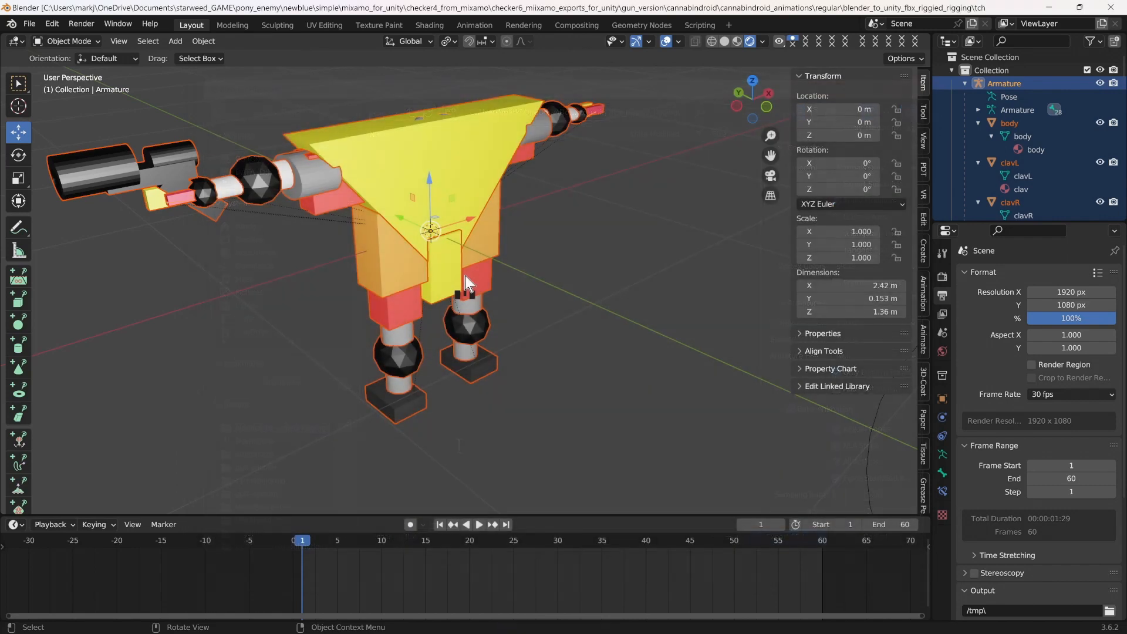
# - Display the armature's bones in front of the mesh and turn on auto keying for tchar_gun_idle.blend
pyautogui.hotkey('alt', 'a')
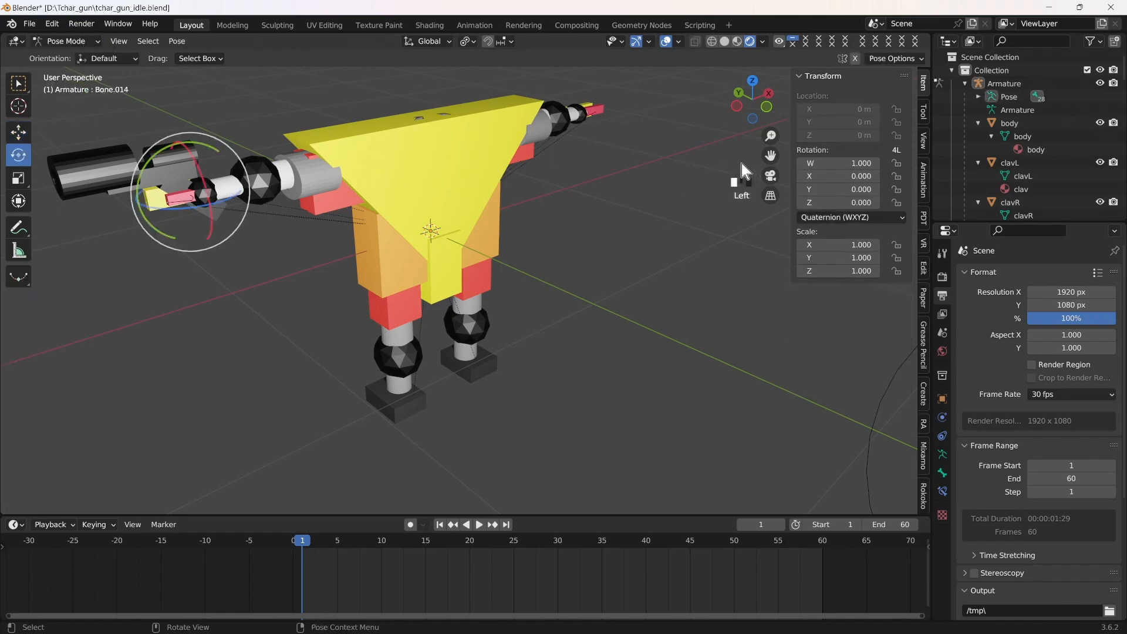
pyautogui.click(943, 454)
pyautogui.click(1027, 526)
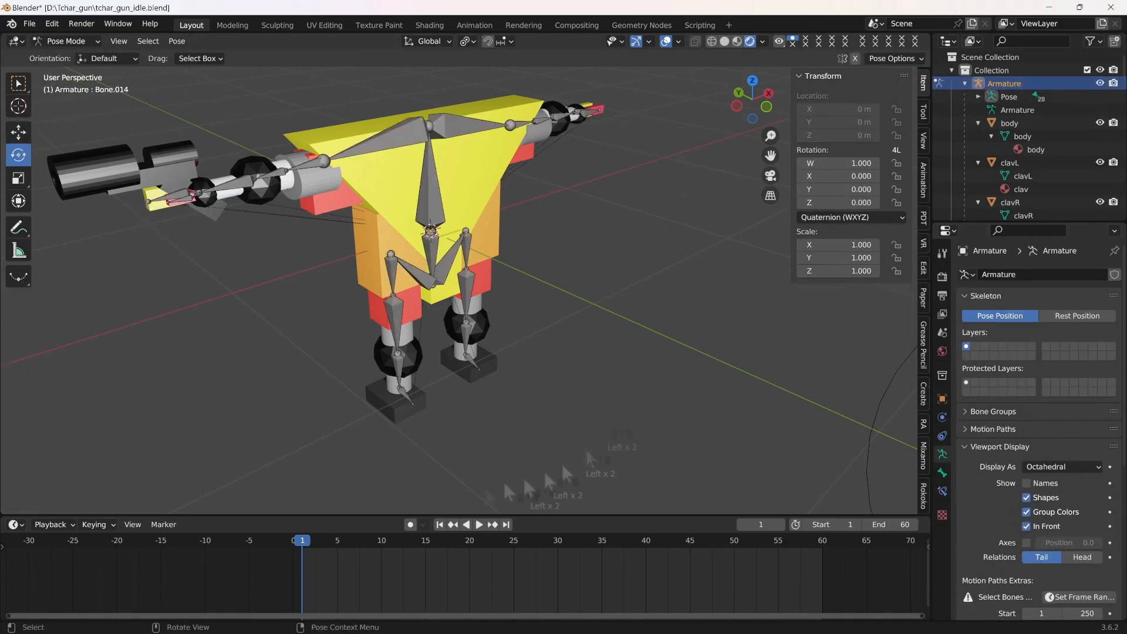
pyautogui.click(133, 525)
pyautogui.click(154, 443)
# - Rotate the gun arm's upper arm bone downward at frame 1
pyautogui.click(305, 169)
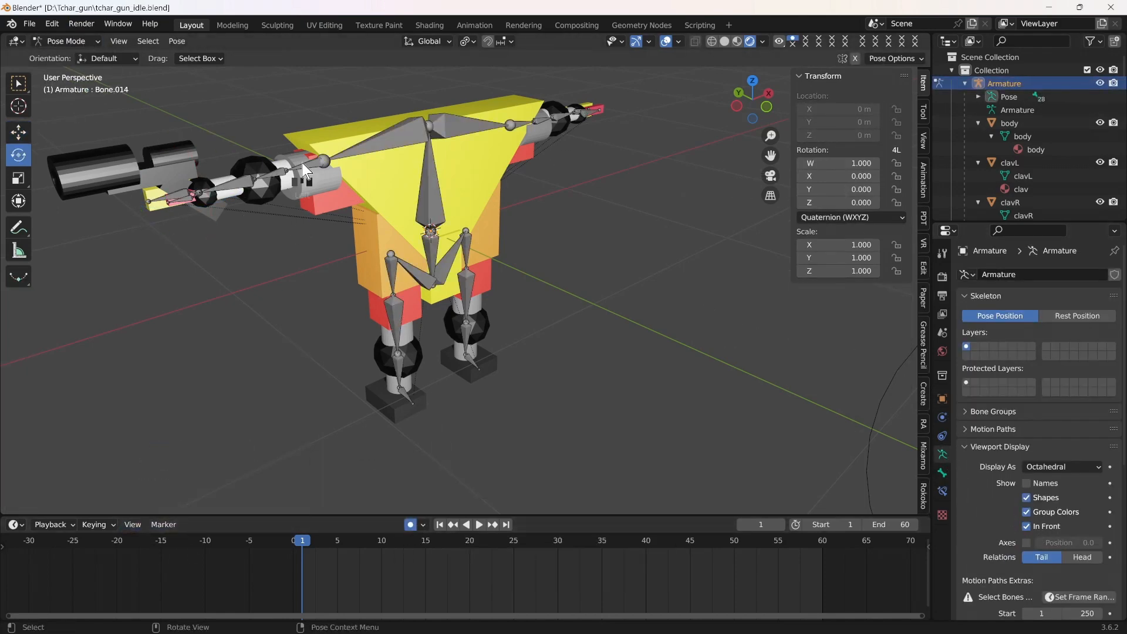
pyautogui.moveTo(290, 132); pyautogui.dragTo(280, 199)
pyautogui.click(548, 148)
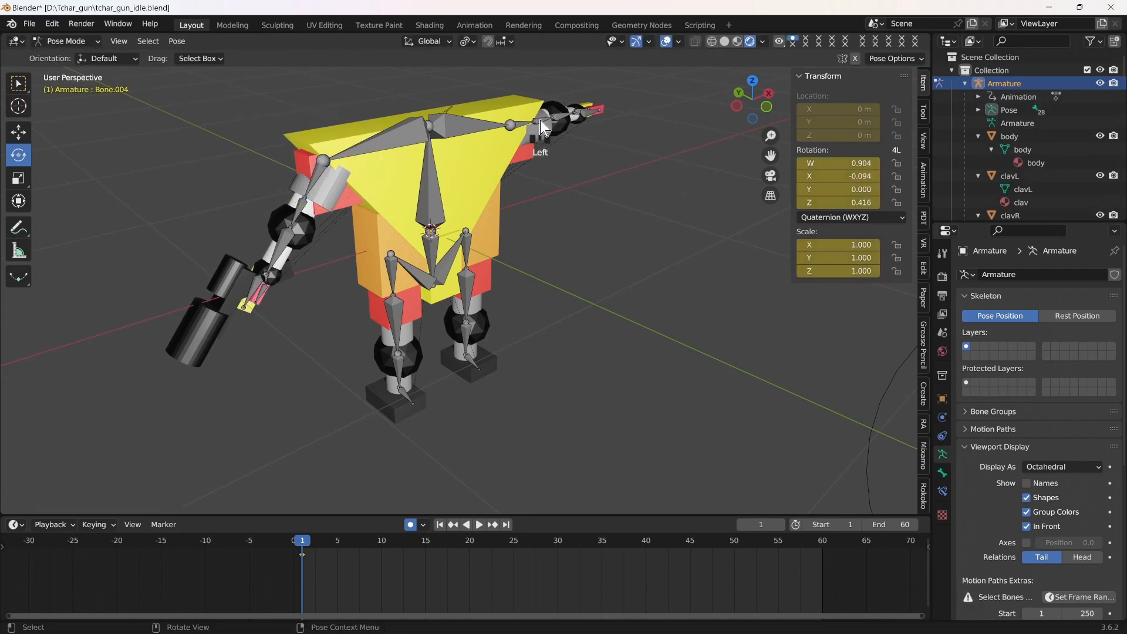
pyautogui.click(517, 104)
pyautogui.moveTo(506, 103); pyautogui.dragTo(700, 235)
# - Lower the arm without the gun by rotating its upper arm bone about 56° around global Y, and save
pyautogui.moveTo(700, 235); pyautogui.dragTo(738, 376, button='middle')
pyautogui.scroll(-2, 619, 259)
pyautogui.scroll(-2, 619, 259)
pyautogui.scroll(2, 738, 375)
pyautogui.scroll(-1, 718, 311)
pyautogui.click(645, 283)
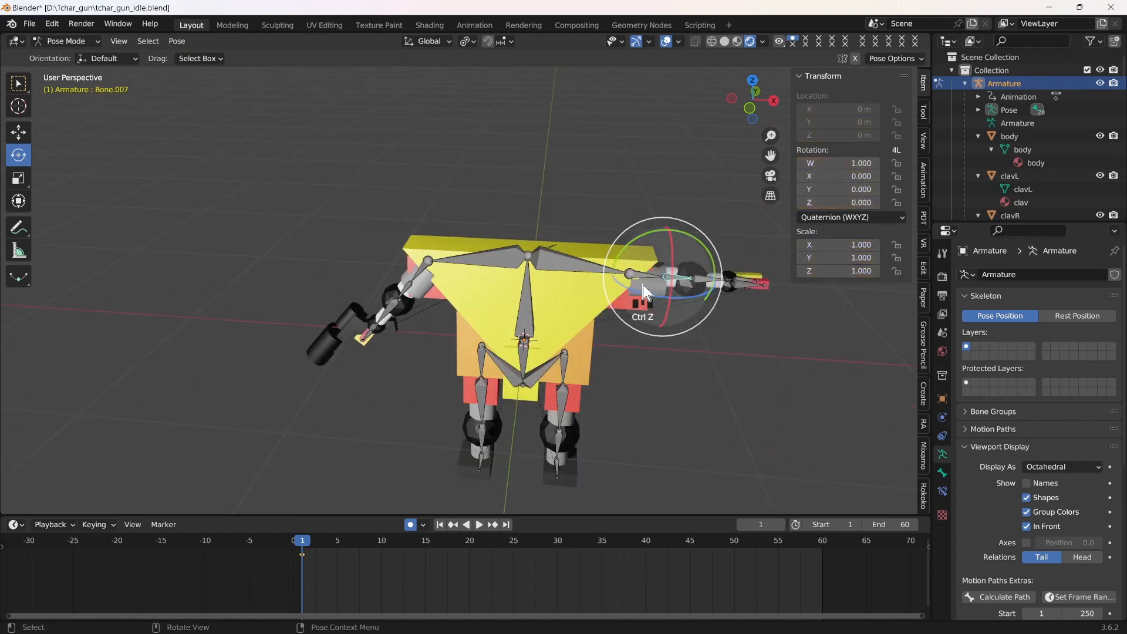
pyautogui.moveTo(645, 287); pyautogui.dragTo(690, 297)
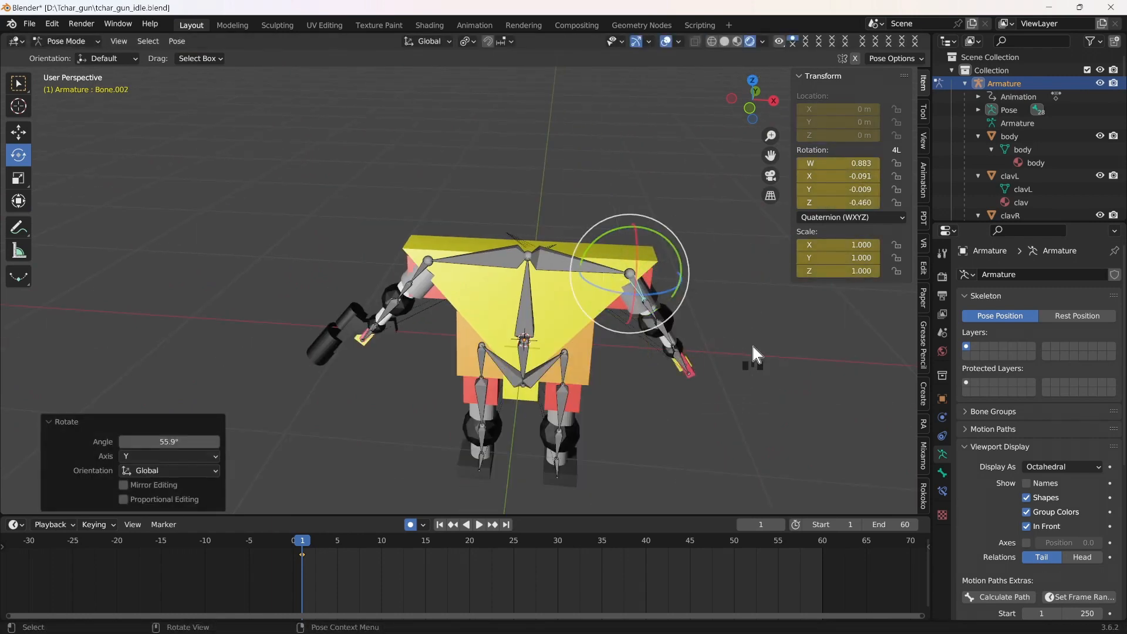
pyautogui.hotkey('ctrl', 's')
# - Copy the keyframe at frame 1, paste it at frame 60 and save the file
pyautogui.click(301, 554)
pyautogui.rightClick(298, 558)
pyautogui.click(235, 456)
pyautogui.hotkey('ctrl', 'v')
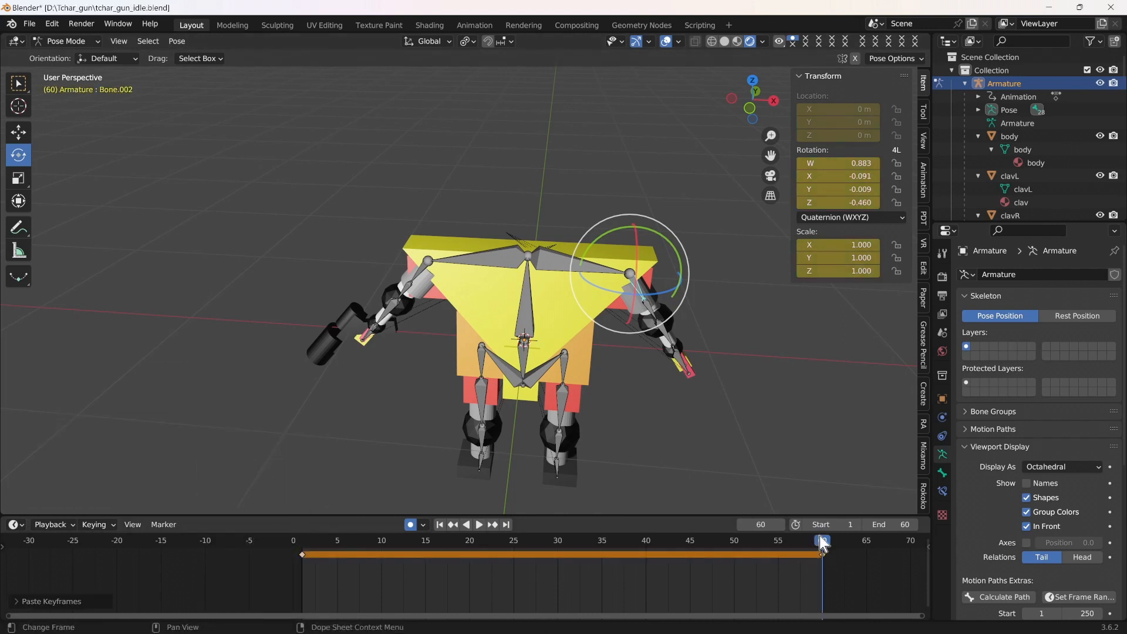
pyautogui.hotkey('ctrl', 's')
# - Key slight rotations of the torso bone at frames 15 and 30 for the idle motion
pyautogui.moveTo(702, 537); pyautogui.dragTo(445, 549)
pyautogui.click(545, 370)
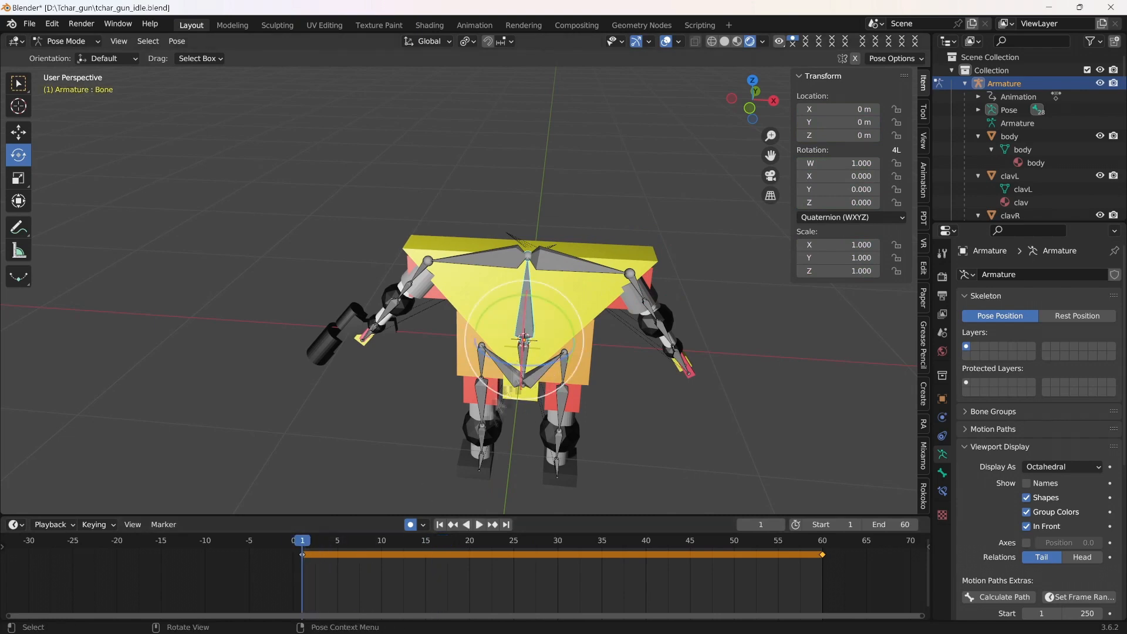
pyautogui.moveTo(703, 385); pyautogui.dragTo(719, 435, button='middle')
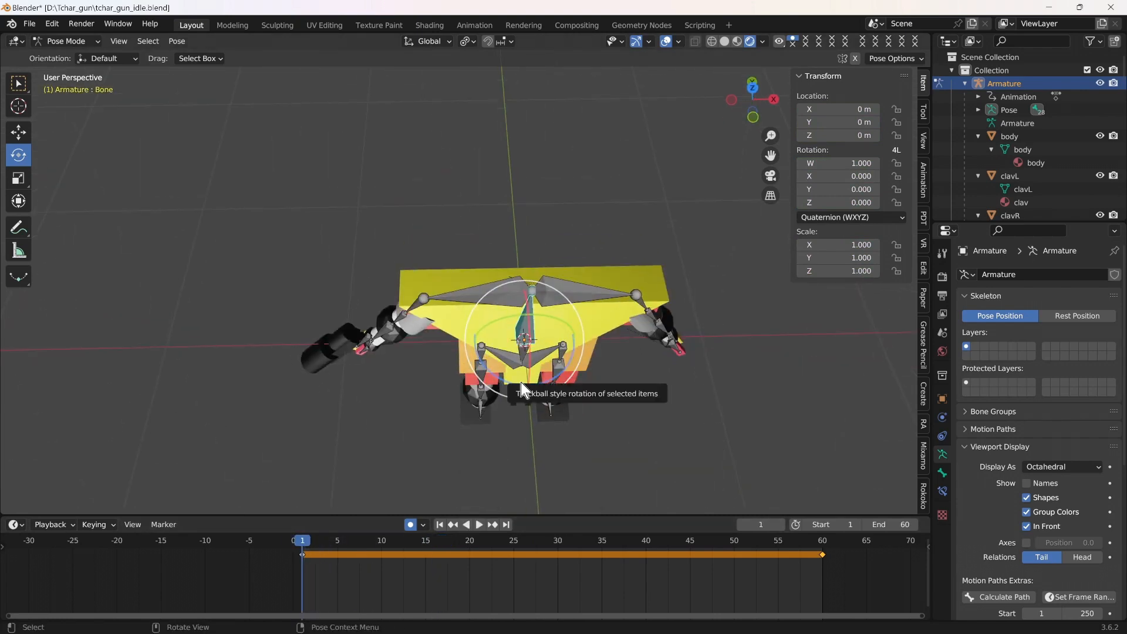
pyautogui.moveTo(515, 385)
pyautogui.mouseDown()
pyautogui.moveTo(506, 384)
pyautogui.moveTo(524, 380)
pyautogui.mouseUp()
pyautogui.click(556, 541)
pyautogui.moveTo(509, 383); pyautogui.dragTo(516, 384)
pyautogui.moveTo(568, 323); pyautogui.dragTo(571, 331)
# - Key further torso bone rotations at frames 45 and 60 and save the file
pyautogui.click(690, 540)
pyautogui.moveTo(503, 379); pyautogui.dragTo(552, 379)
pyautogui.click(822, 540)
pyautogui.hotkey('ctrl', 's')
pyautogui.click(613, 429)
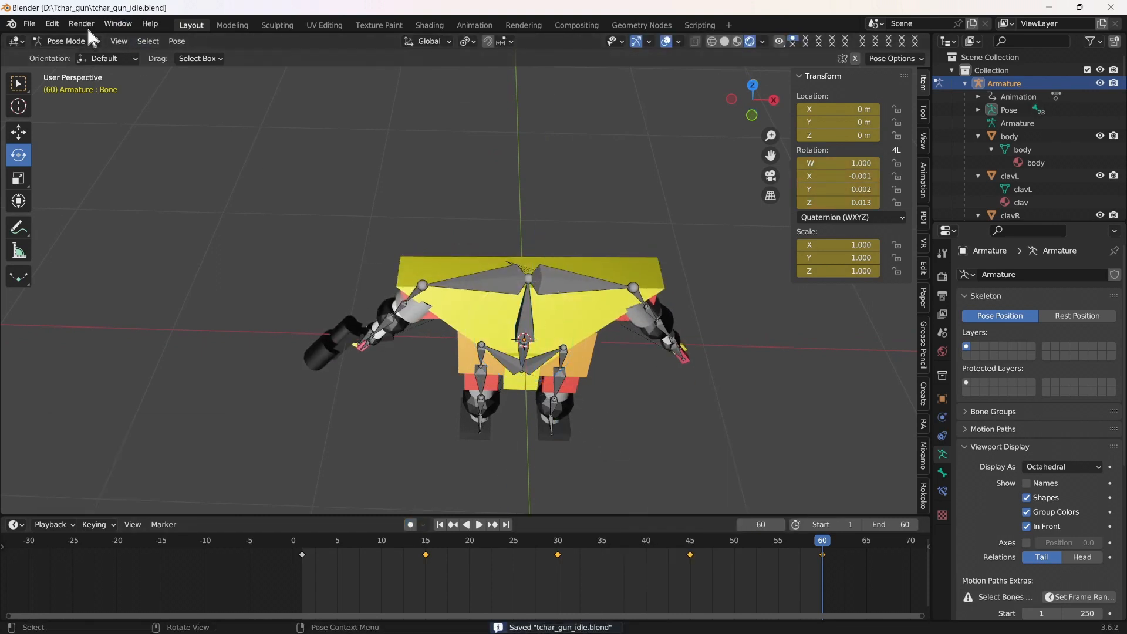
# - Play the idle animation in Object Mode and turn off the in-front display of the bones
pyautogui.click(70, 41)
pyautogui.click(72, 56)
pyautogui.moveTo(712, 488); pyautogui.dragTo(643, 438, button='middle')
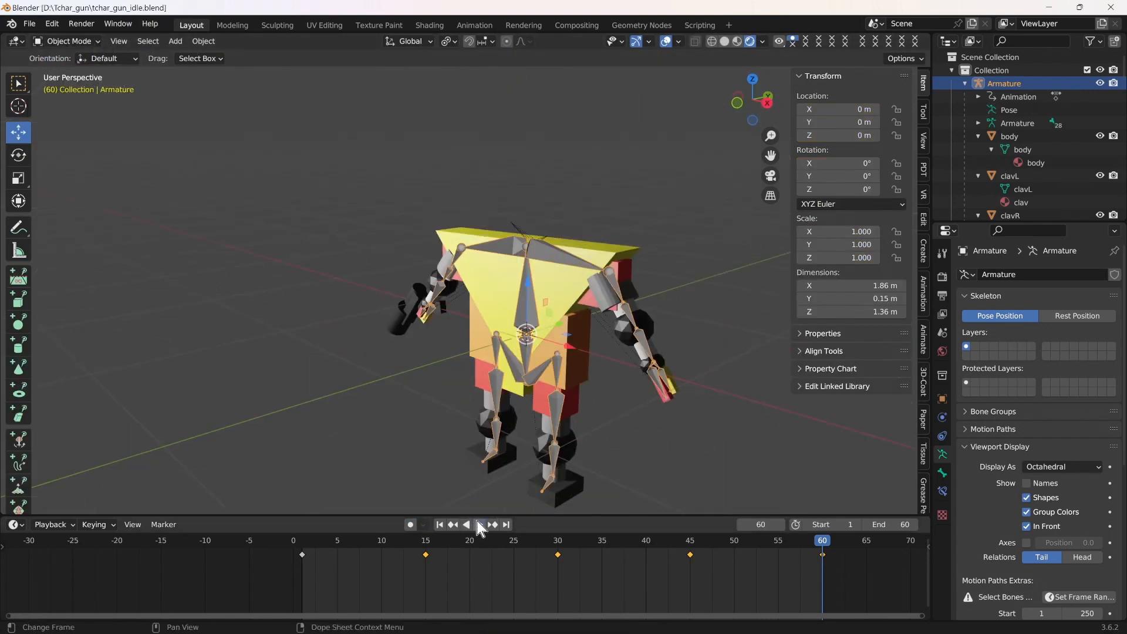
pyautogui.click(479, 525)
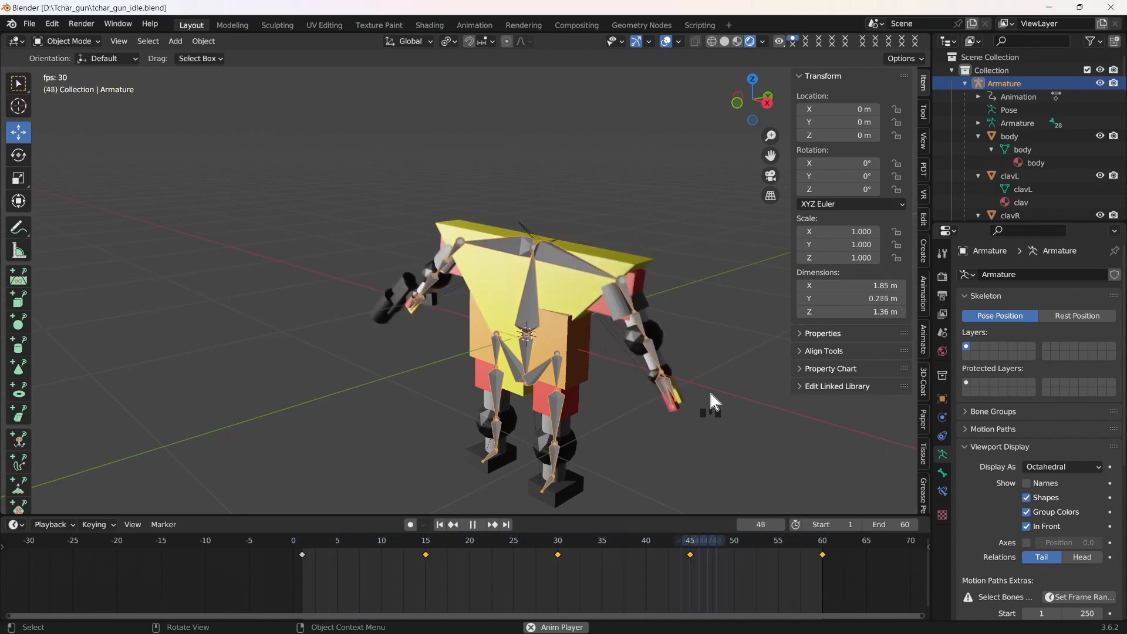
pyautogui.click(1027, 526)
pyautogui.moveTo(781, 447); pyautogui.dragTo(689, 453, button='middle')
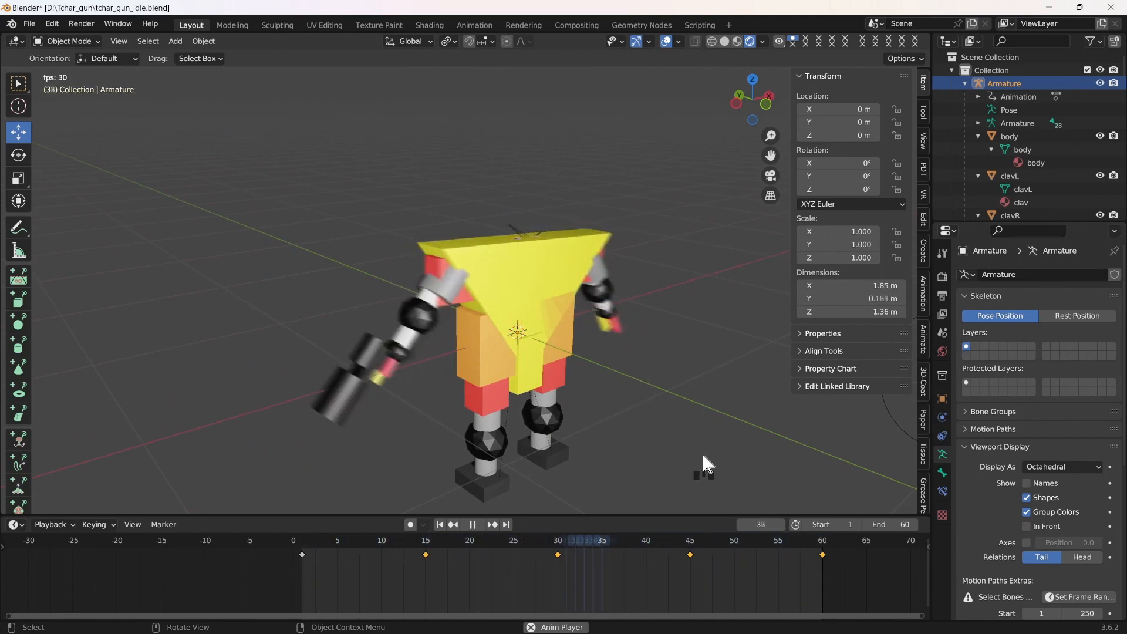
pyautogui.press('space')
# - Save the idle file and select the armature with all its parts
pyautogui.click(29, 23)
pyautogui.click(50, 143)
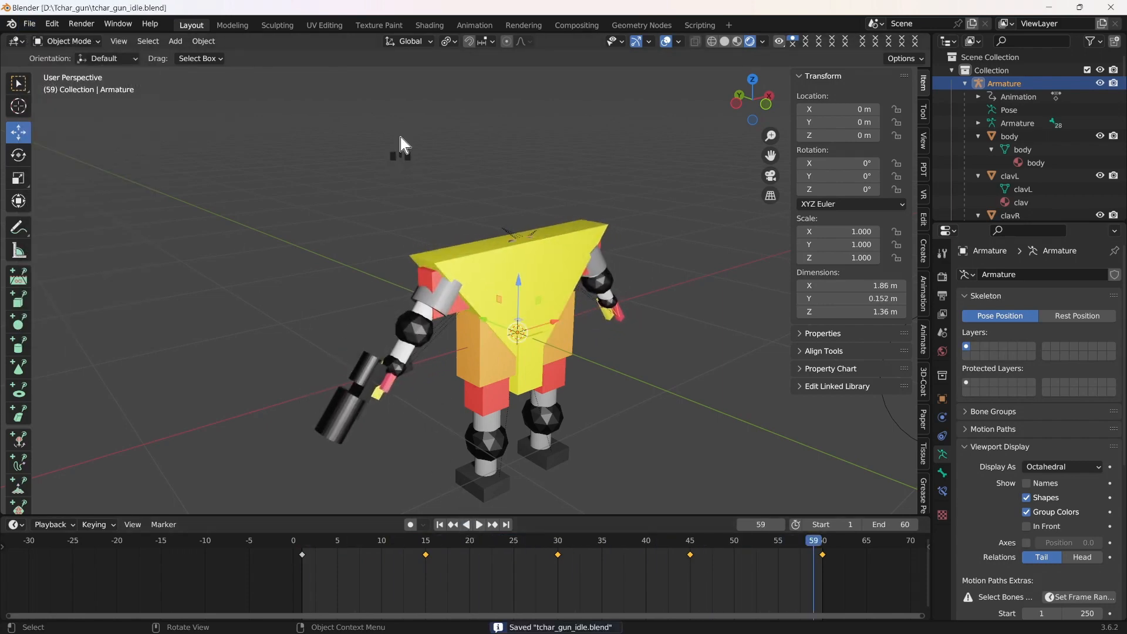
pyautogui.press('a')
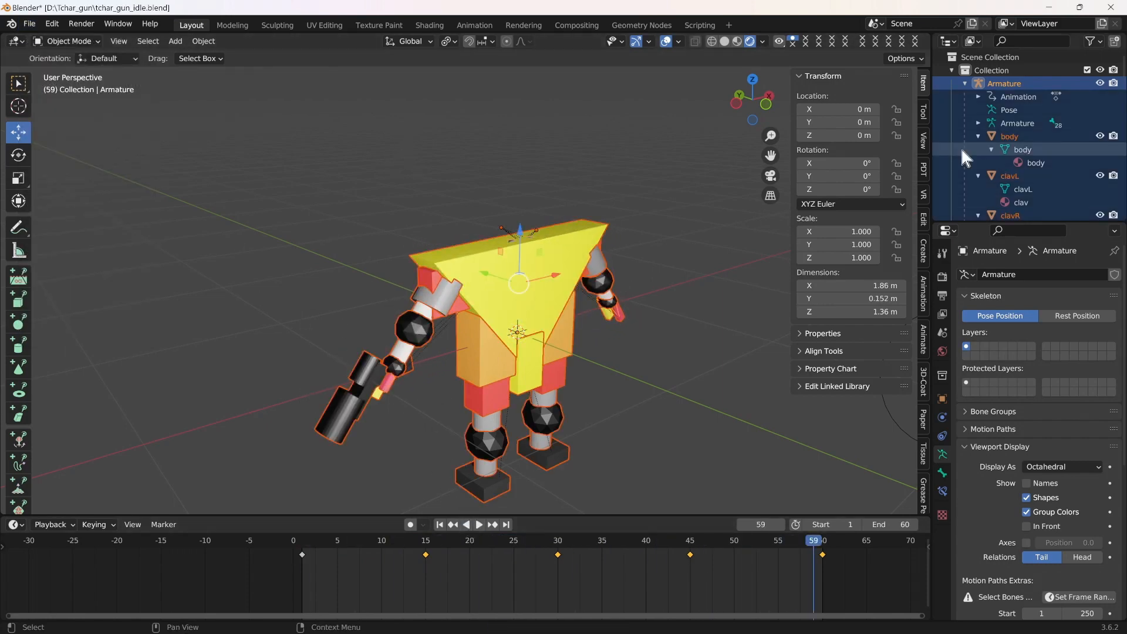
# - Export the selected character with the same FBX settings as tchar_gun_idle.fbx
pyautogui.click(29, 23)
pyautogui.moveTo(50, 244)
pyautogui.click(194, 391)
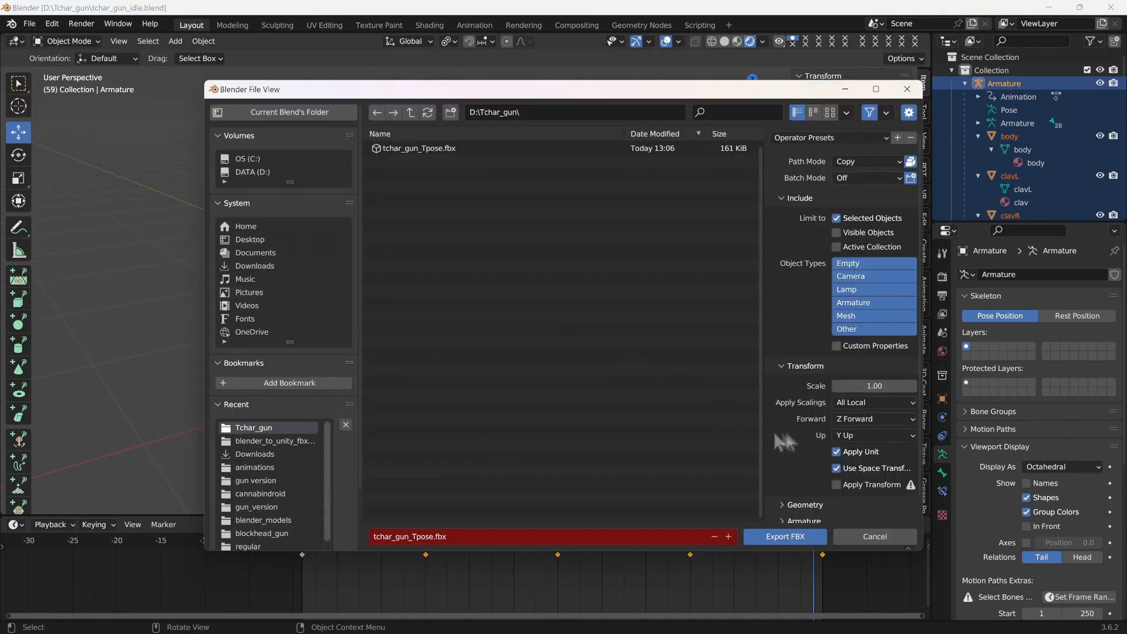
pyautogui.scroll(-1, 787, 435)
pyautogui.click(792, 483)
pyautogui.scroll(-4, 826, 444)
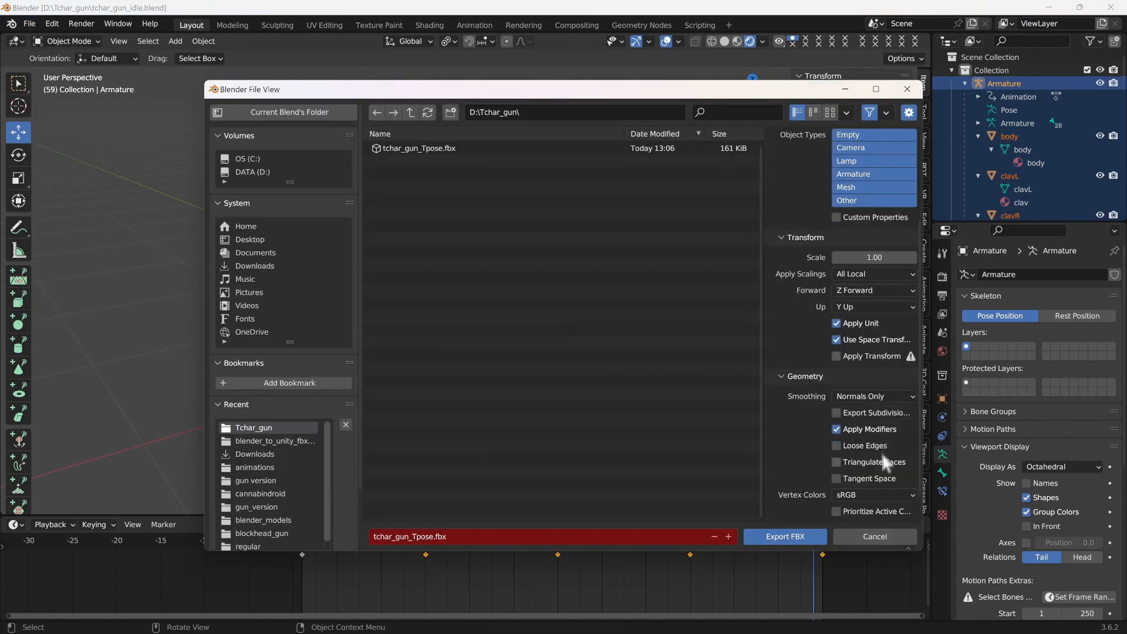
pyautogui.scroll(-4, 787, 502)
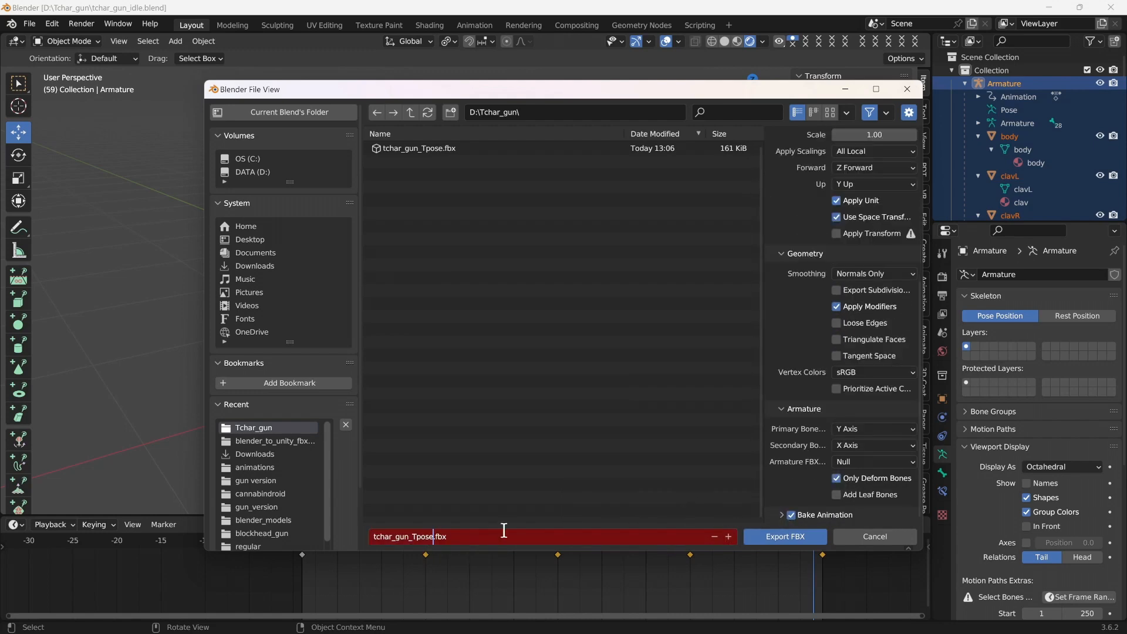
pyautogui.click(783, 538)
# - Check the exported idle file and the options in the FBX export dialog without exporting again
pyautogui.click(29, 24)
pyautogui.moveTo(56, 244)
pyautogui.click(188, 346)
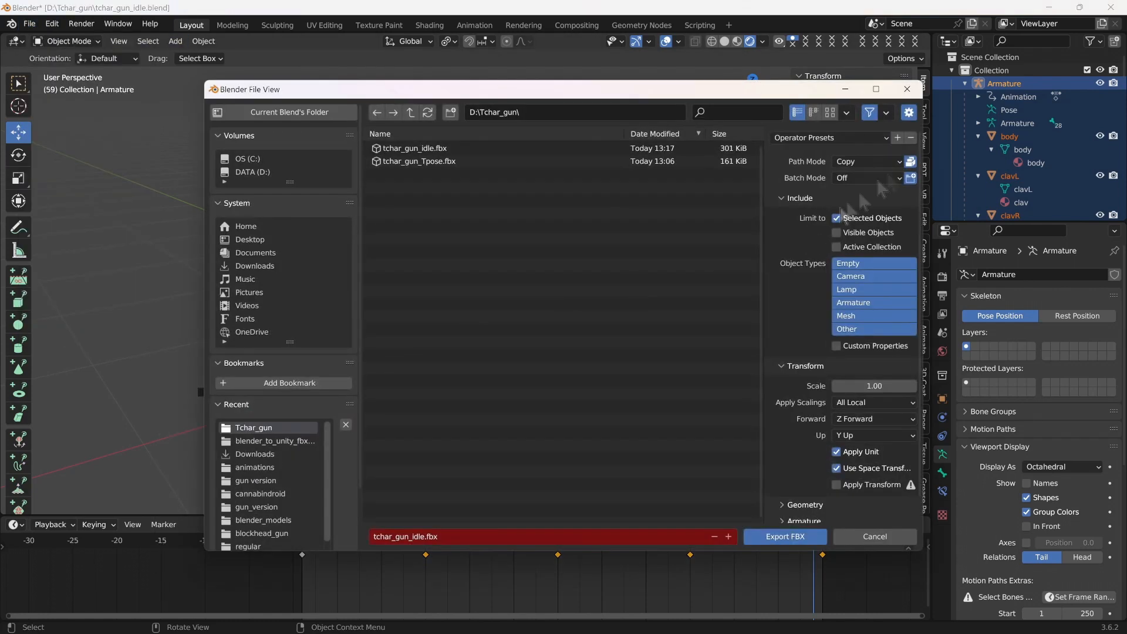
pyautogui.click(908, 91)
# - Save the idle file and save a new version of it as tchar_gun_shoot.blend
pyautogui.click(28, 23)
pyautogui.click(64, 144)
pyautogui.click(29, 24)
pyautogui.click(64, 157)
# - In Pose Mode, rotate the gun arm's elbow bone about 45° around the global Z axis at frame 59
pyautogui.click(66, 41)
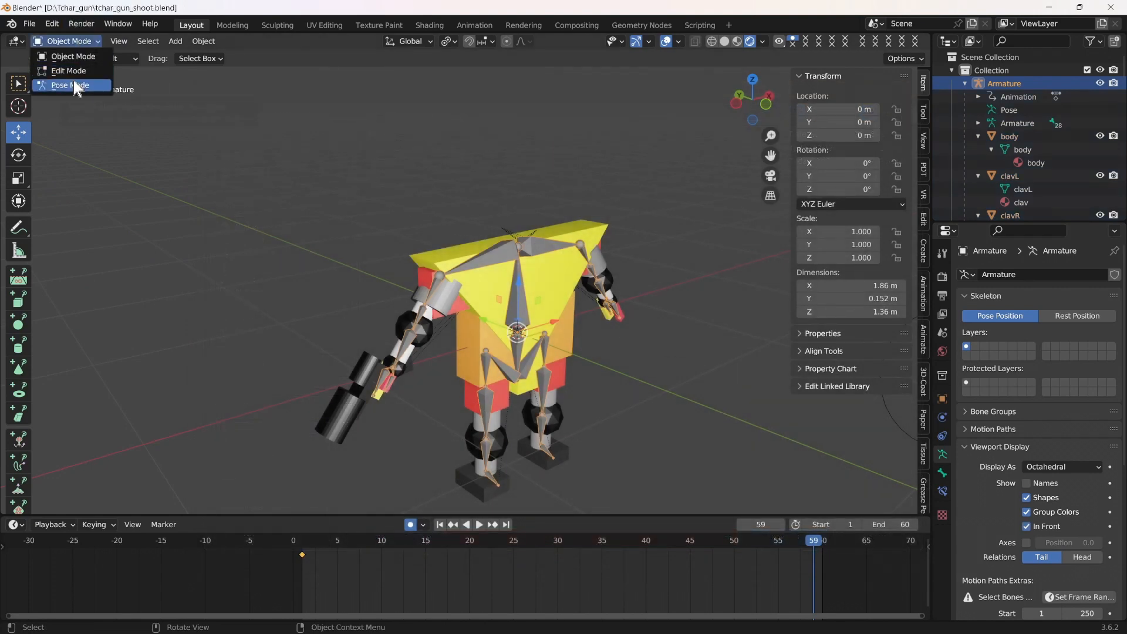
pyautogui.click(74, 81)
pyautogui.click(427, 310)
pyautogui.moveTo(426, 304); pyautogui.dragTo(468, 317)
pyautogui.click(429, 315)
pyautogui.moveTo(648, 374)
pyautogui.mouseDown(button='middle')
pyautogui.moveTo(679, 385)
pyautogui.moveTo(645, 382)
pyautogui.mouseUp(button='middle')
pyautogui.click(757, 106)
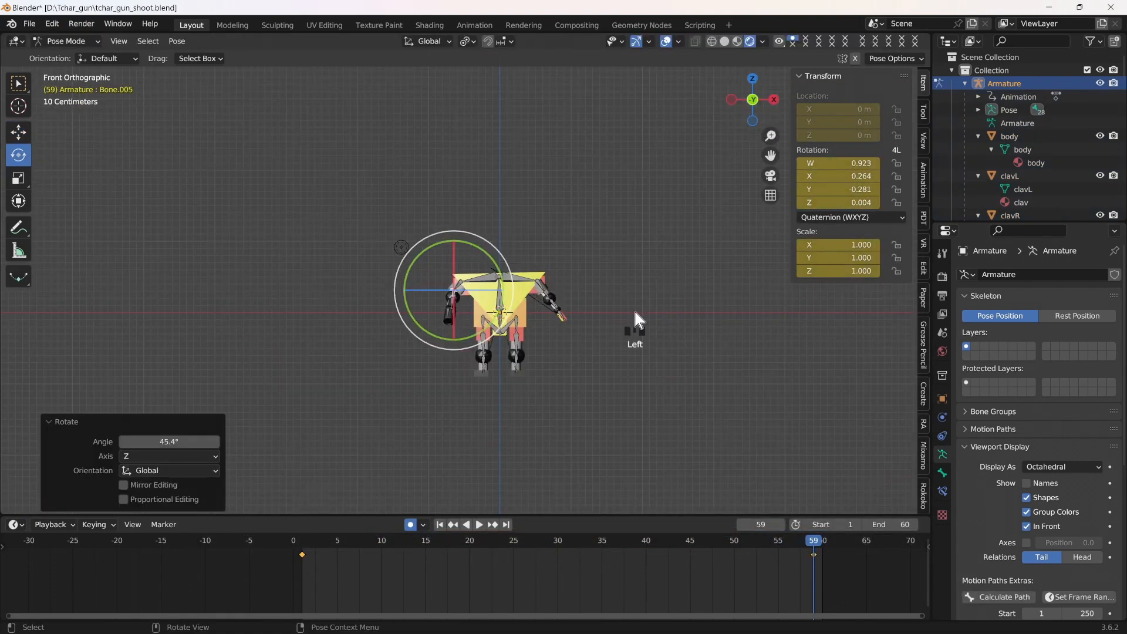
# - Raise the gun with further rotations of the gun arm's elbow bone at frame 59, and save the file
pyautogui.moveTo(454, 254); pyautogui.dragTo(425, 220)
pyautogui.scroll(2, 613, 419)
pyautogui.moveTo(399, 412); pyautogui.dragTo(442, 413, button='middle')
pyautogui.moveTo(369, 412); pyautogui.dragTo(460, 406, button='middle')
pyautogui.moveTo(468, 270); pyautogui.dragTo(463, 265)
pyautogui.moveTo(754, 401); pyautogui.dragTo(631, 402, button='middle')
pyautogui.scroll(-2, 632, 402)
pyautogui.moveTo(699, 390); pyautogui.dragTo(663, 399, button='middle')
pyautogui.hotkey('ctrl', 's')
# - Rotate the gun arm's elbow bone near the start of the timeline so the gun points forward, and save the file
pyautogui.click(582, 351)
pyautogui.moveTo(298, 539); pyautogui.dragTo(297, 539)
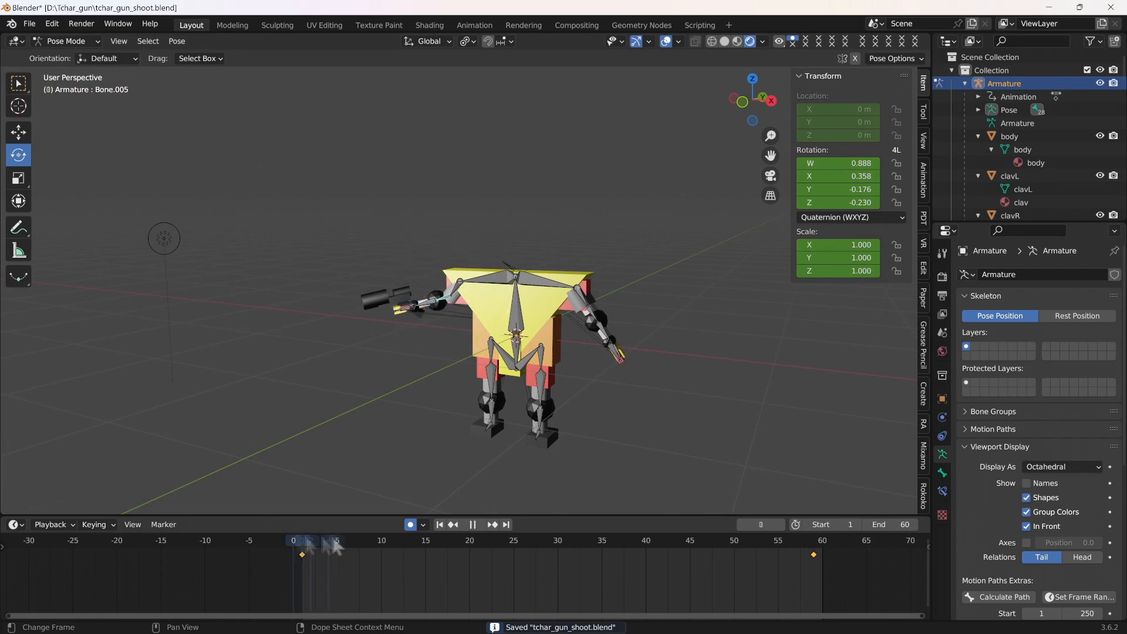
pyautogui.scroll(-2, 475, 476)
pyautogui.moveTo(479, 467); pyautogui.dragTo(523, 475, button='middle')
pyautogui.moveTo(438, 302); pyautogui.dragTo(481, 301)
pyautogui.moveTo(317, 539); pyautogui.dragTo(611, 535)
pyautogui.moveTo(357, 545); pyautogui.dragTo(354, 545)
pyautogui.hotkey('ctrl', 's')
pyautogui.click(287, 493)
# - Rotate the gun arm's forearm bone slightly at frame 7 to key the first recoil pose
pyautogui.scroll(2, 597, 432)
pyautogui.click(751, 105)
pyautogui.scroll(3, 752, 333)
pyautogui.moveTo(386, 449); pyautogui.dragTo(428, 440, button='middle')
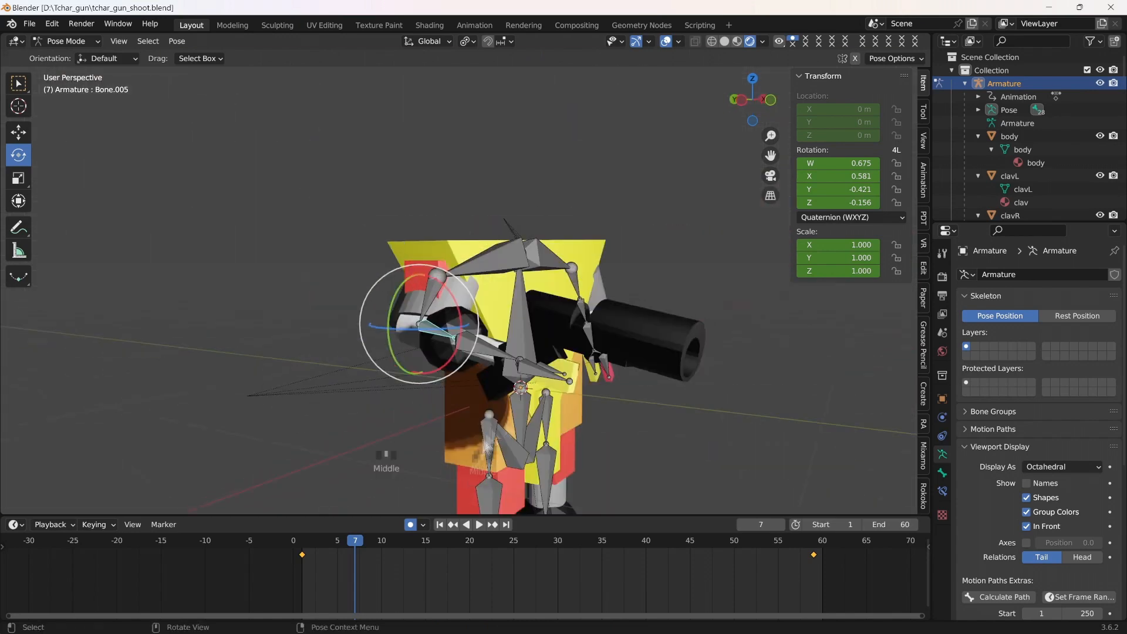
pyautogui.moveTo(520, 359); pyautogui.dragTo(587, 396, button='middle')
pyautogui.click(520, 350)
pyautogui.moveTo(510, 316); pyautogui.dragTo(504, 306)
# - Rotate the forearm bone slightly at frame 14 to key its next recoil pose
pyautogui.moveTo(514, 461); pyautogui.dragTo(495, 465, button='middle')
pyautogui.scroll(-2, 495, 465)
pyautogui.moveTo(453, 545); pyautogui.dragTo(417, 545)
pyautogui.moveTo(510, 300)
pyautogui.mouseDown()
pyautogui.moveTo(519, 314)
pyautogui.moveTo(515, 303)
pyautogui.mouseUp()
# - Key the forearm bone's remaining recoil poses at frames 23, 34 and 43 and return to the start for playback
pyautogui.click(496, 545)
pyautogui.click(593, 544)
pyautogui.click(673, 544)
pyautogui.click(758, 541)
pyautogui.moveTo(757, 540); pyautogui.dragTo(308, 508)
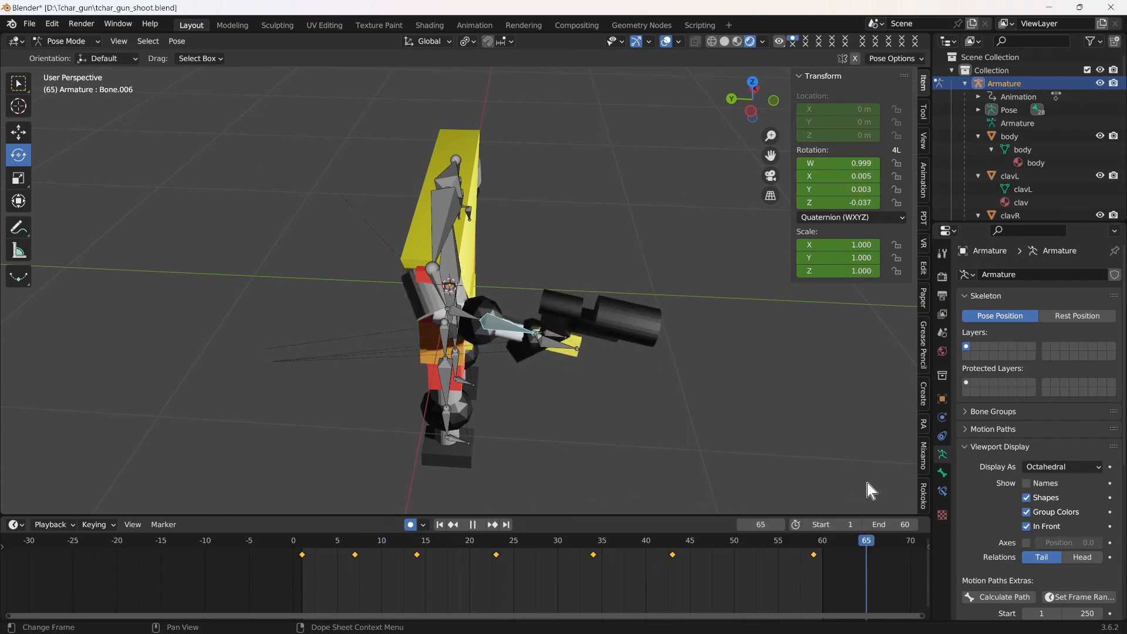
# - Play back the shoot animation, viewing the character from different angles, and save the file
pyautogui.moveTo(488, 329); pyautogui.dragTo(465, 340, button='middle')
pyautogui.hotkey('ctrl', 's')
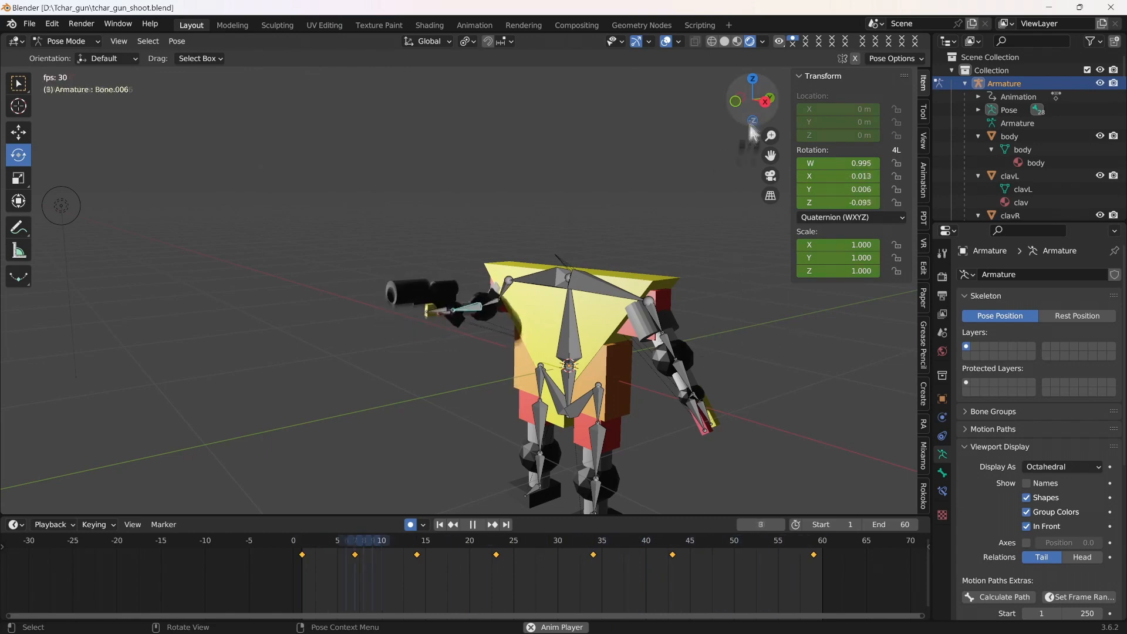
pyautogui.click(736, 102)
pyautogui.moveTo(697, 188); pyautogui.dragTo(635, 242, button='middle')
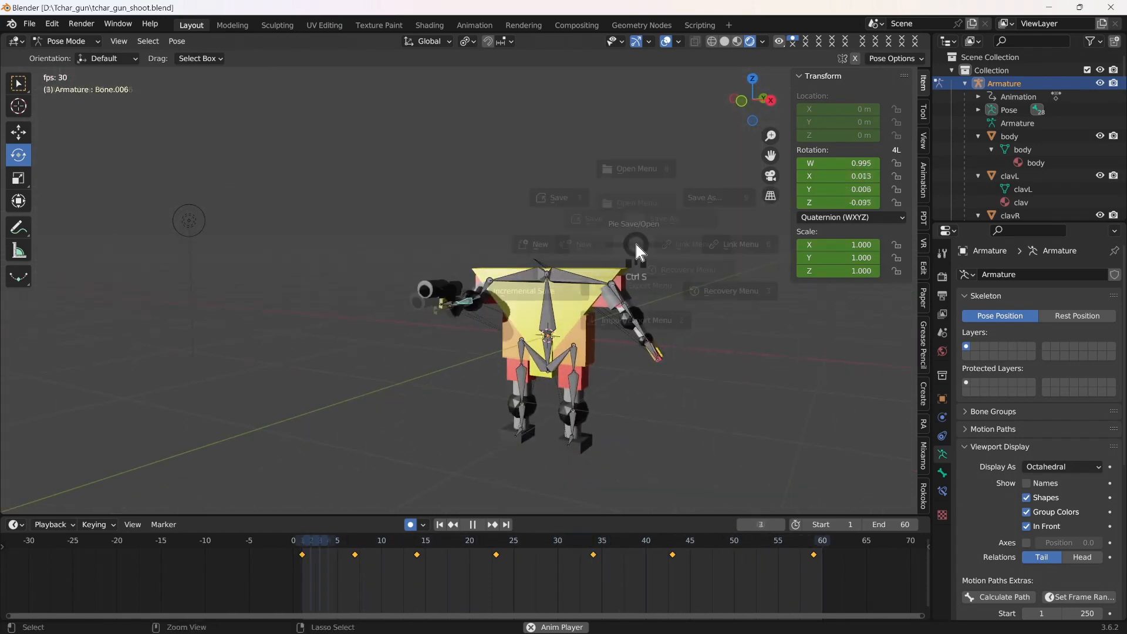
pyautogui.hotkey('ctrl', 's')
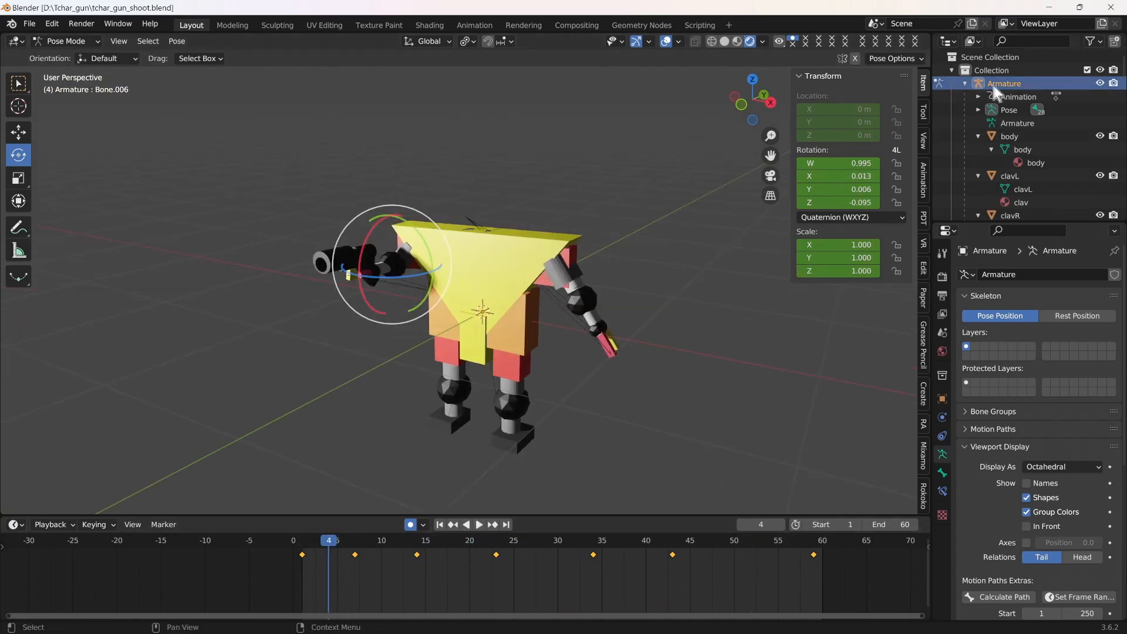
# - Select the armature with all its meshes, switch to Object Mode and save the file
pyautogui.scroll(-5, 1026, 152)
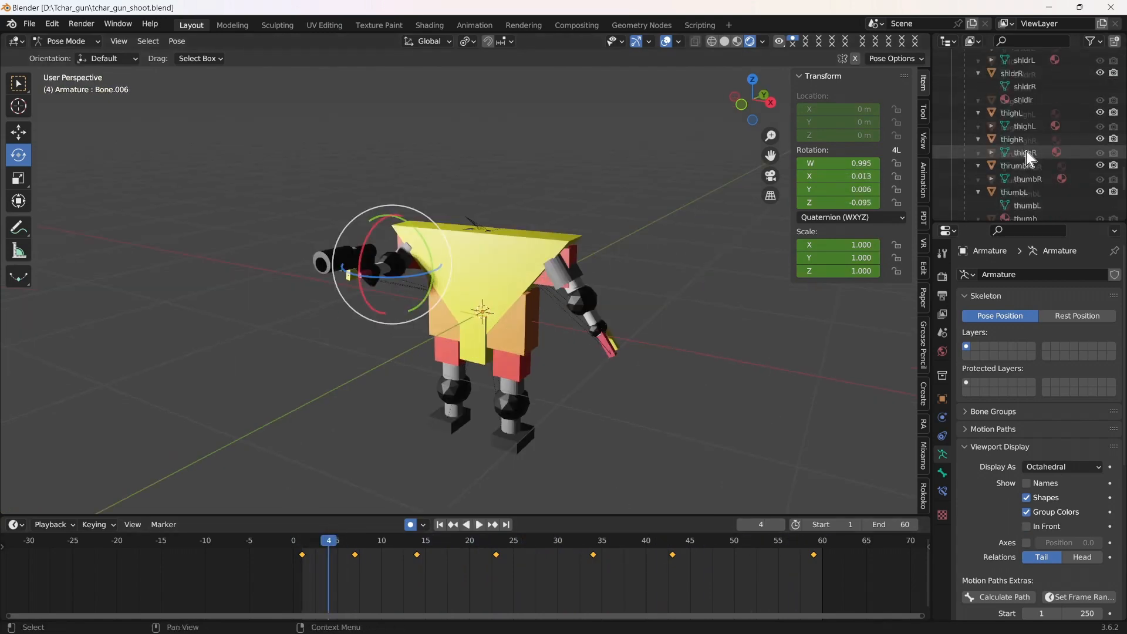
pyautogui.keyDown('shift'); pyautogui.click(1017, 197); pyautogui.keyUp('shift')
pyautogui.click(29, 23)
pyautogui.click(55, 143)
pyautogui.click(30, 24)
pyautogui.click(67, 39)
pyautogui.click(70, 56)
pyautogui.click(29, 23)
pyautogui.click(54, 143)
# - Export the selected objects as an FBX file named tchar_gun_shoot.fbx in the Tchar_gun folder
pyautogui.click(29, 23)
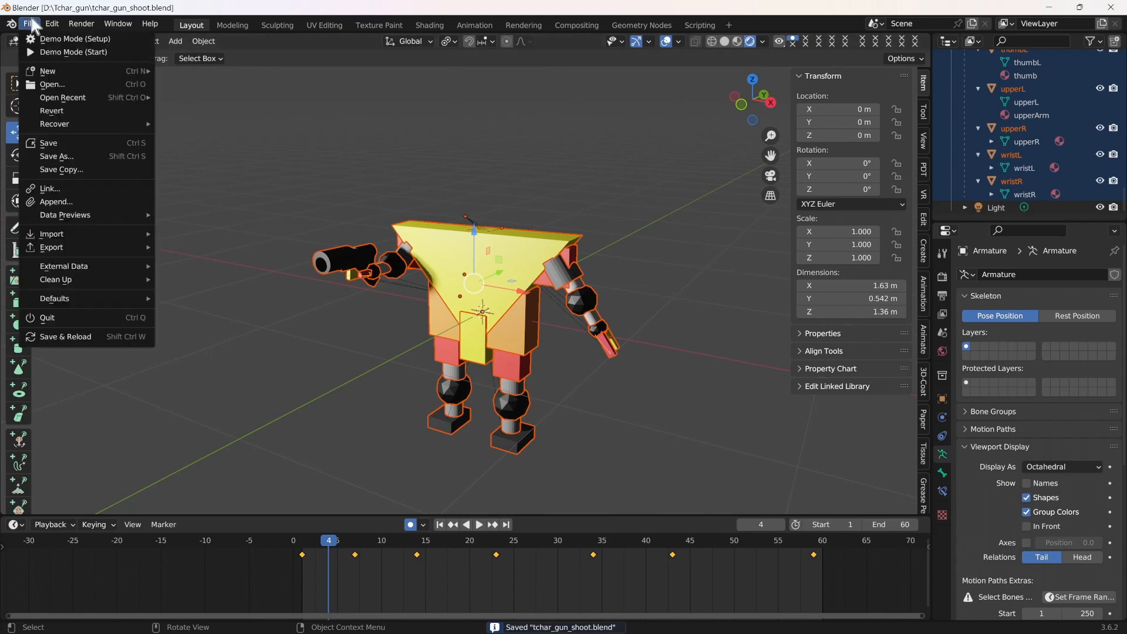
pyautogui.moveTo(68, 247)
pyautogui.click(197, 375)
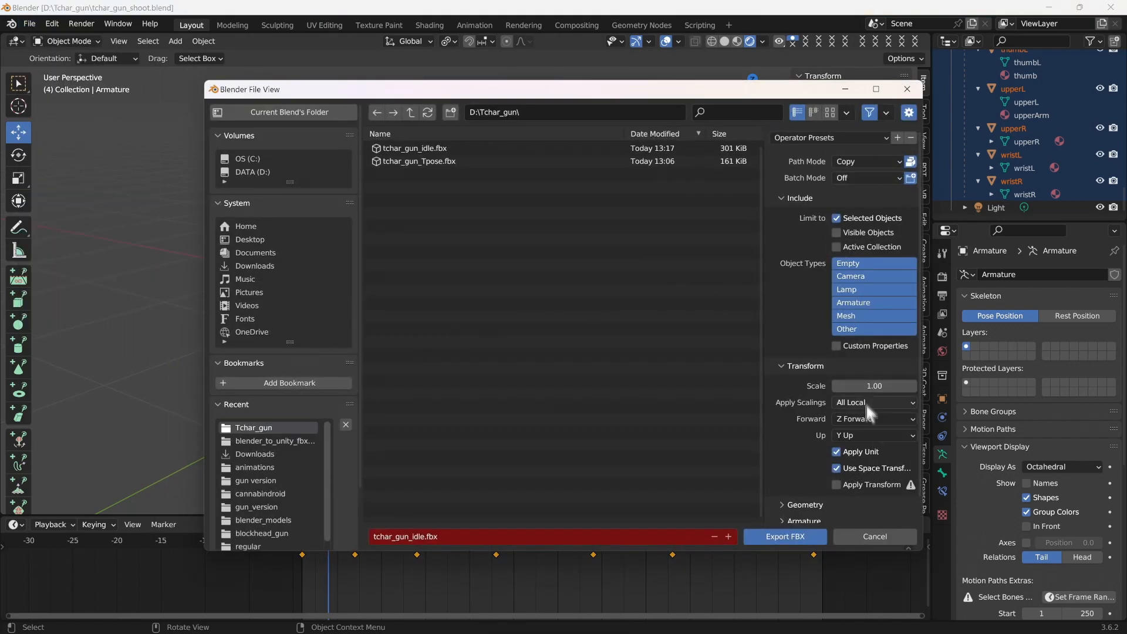
pyautogui.scroll(-1, 777, 443)
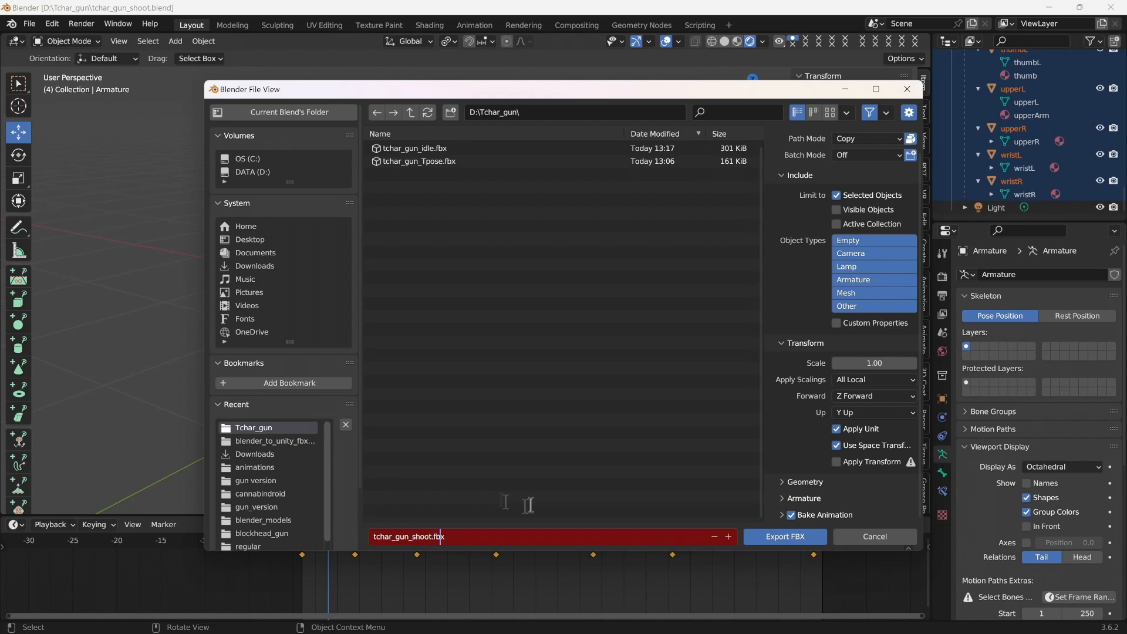
pyautogui.click(787, 536)
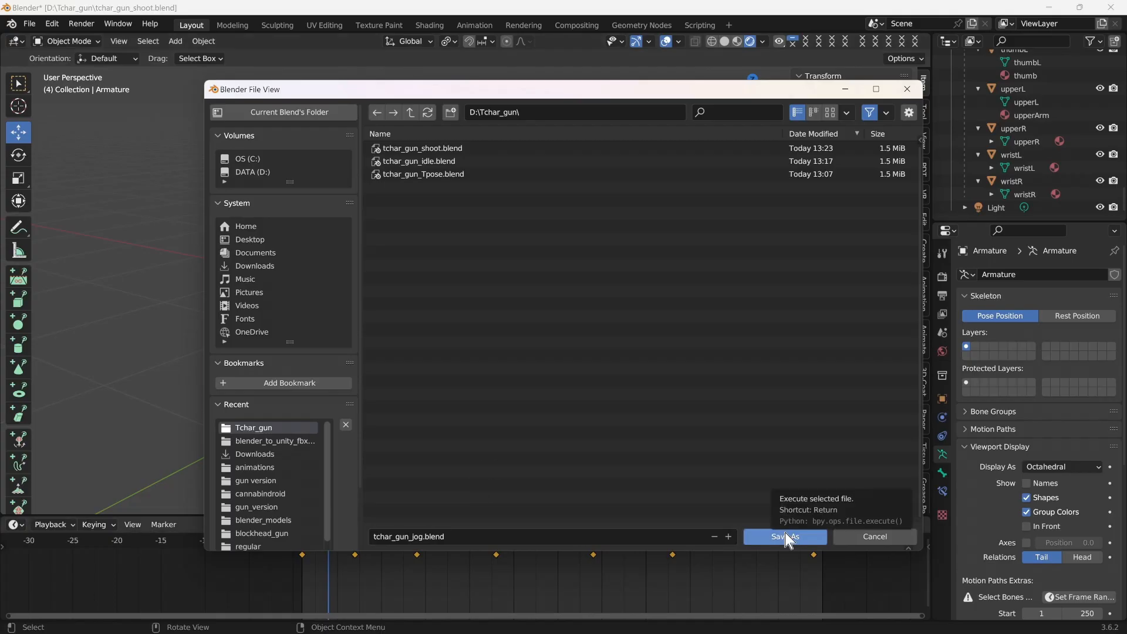
# - Save the scene as tchar_gun_jog.blend, delete all keyframes after frame 1 and save again
pyautogui.click(785, 534)
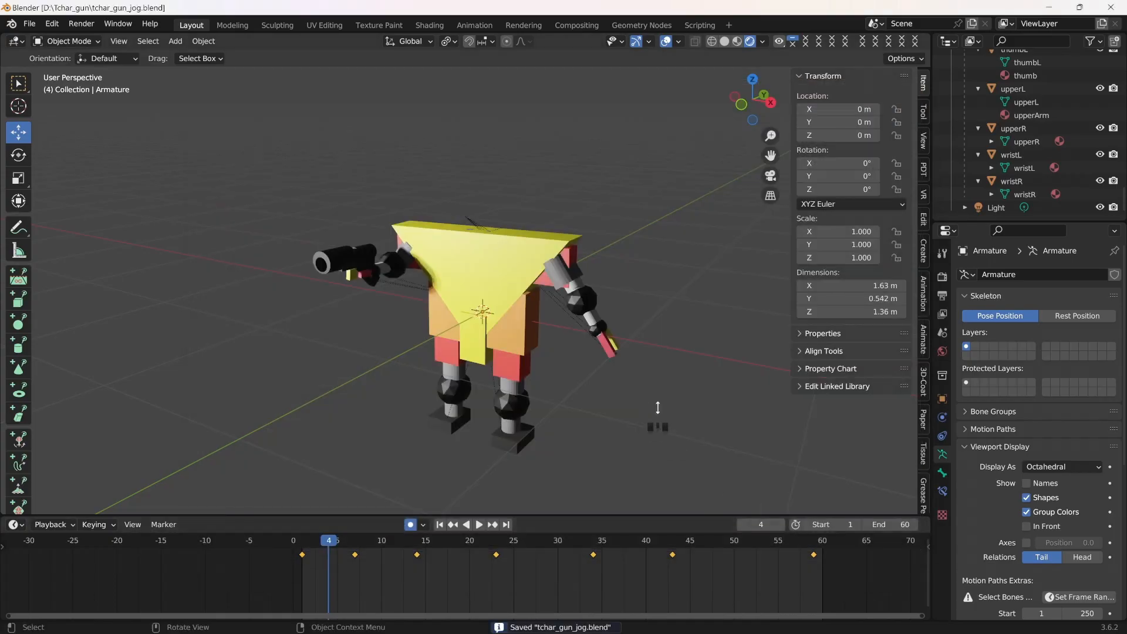
pyautogui.click(355, 555)
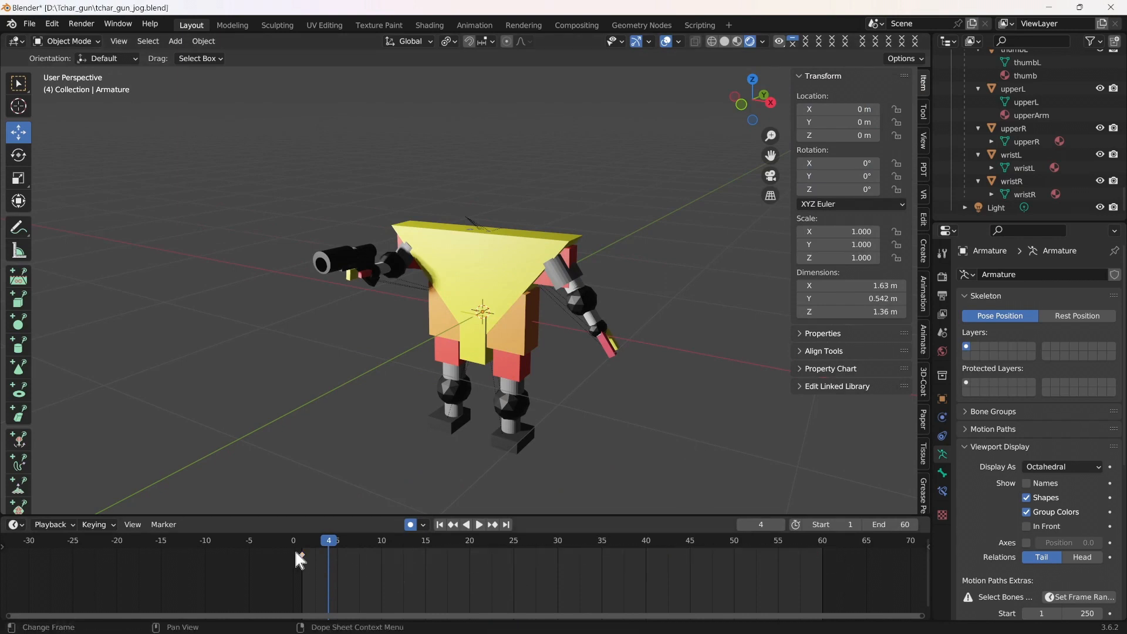
pyautogui.moveTo(632, 457); pyautogui.dragTo(653, 396, button='middle')
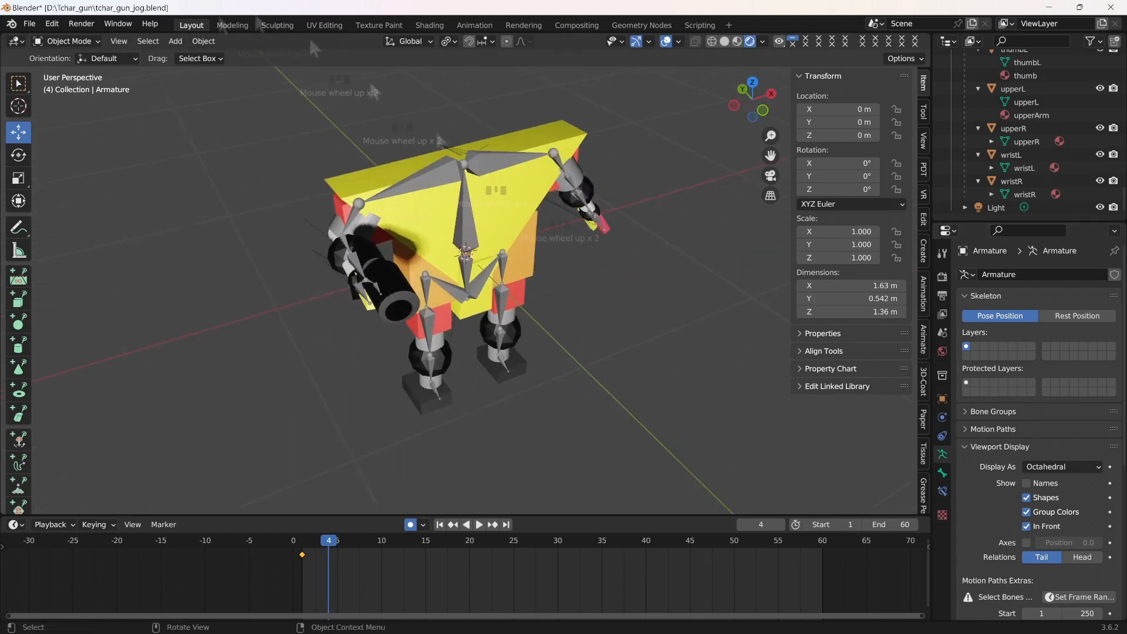
pyautogui.click(29, 25)
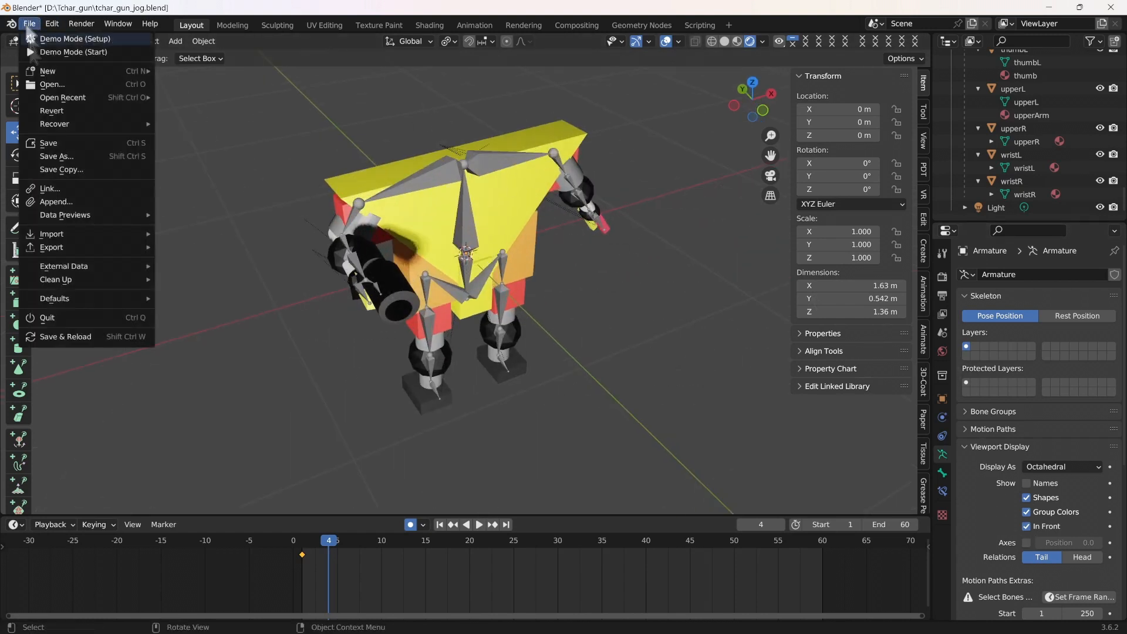
pyautogui.click(49, 143)
# - Switch to Pose Mode and copy the frame 1 keyframes to frame 60
pyautogui.click(66, 41)
pyautogui.click(71, 85)
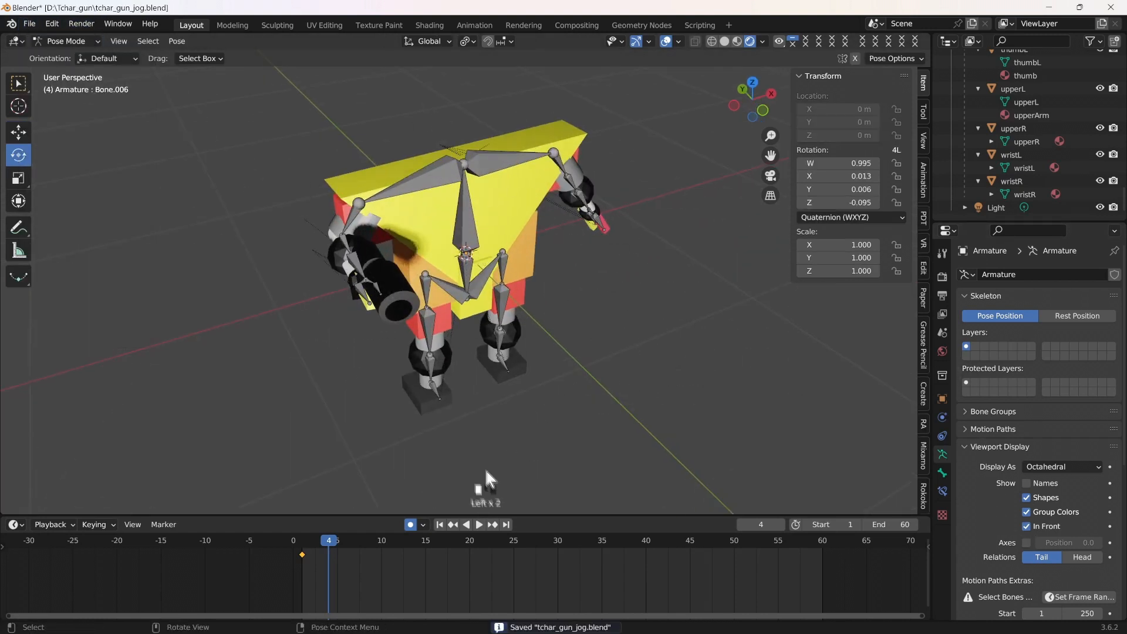
pyautogui.rightClick(280, 548)
pyautogui.click(251, 459)
pyautogui.hotkey('ctrl', 'v')
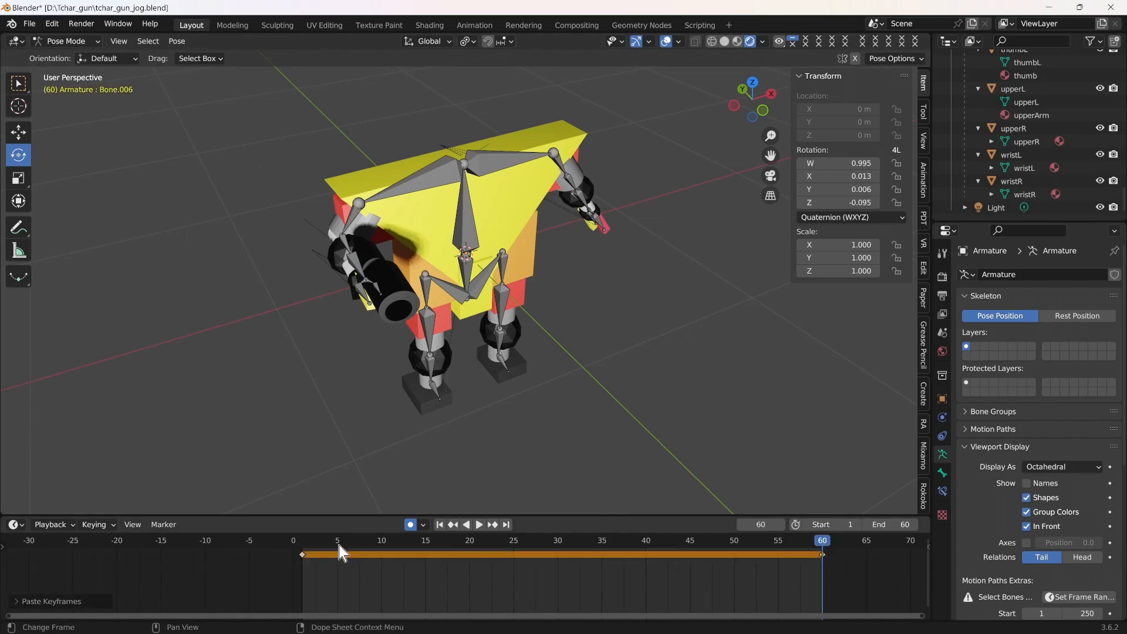
# - At frame 5, rotate the gun arm slightly and the free arm's forearm bone to key an arm pose
pyautogui.click(339, 544)
pyautogui.click(351, 259)
pyautogui.moveTo(353, 240)
pyautogui.mouseDown()
pyautogui.moveTo(354, 254)
pyautogui.moveTo(356, 244)
pyautogui.mouseUp()
pyautogui.moveTo(649, 354); pyautogui.dragTo(609, 365, button='middle')
pyautogui.click(646, 270)
pyautogui.moveTo(647, 270); pyautogui.dragTo(659, 394)
# - Copy the frame 1 keyframes to frame 59 and rotate the free arm's forearm bone
pyautogui.moveTo(317, 541); pyautogui.dragTo(814, 538)
pyautogui.moveTo(307, 570); pyautogui.dragTo(293, 551)
pyautogui.rightClick(293, 551)
pyautogui.click(246, 457)
pyautogui.rightClick(818, 558)
pyautogui.click(762, 471)
pyautogui.moveTo(646, 245); pyautogui.dragTo(646, 276)
pyautogui.hotkey('shift', 'Left')
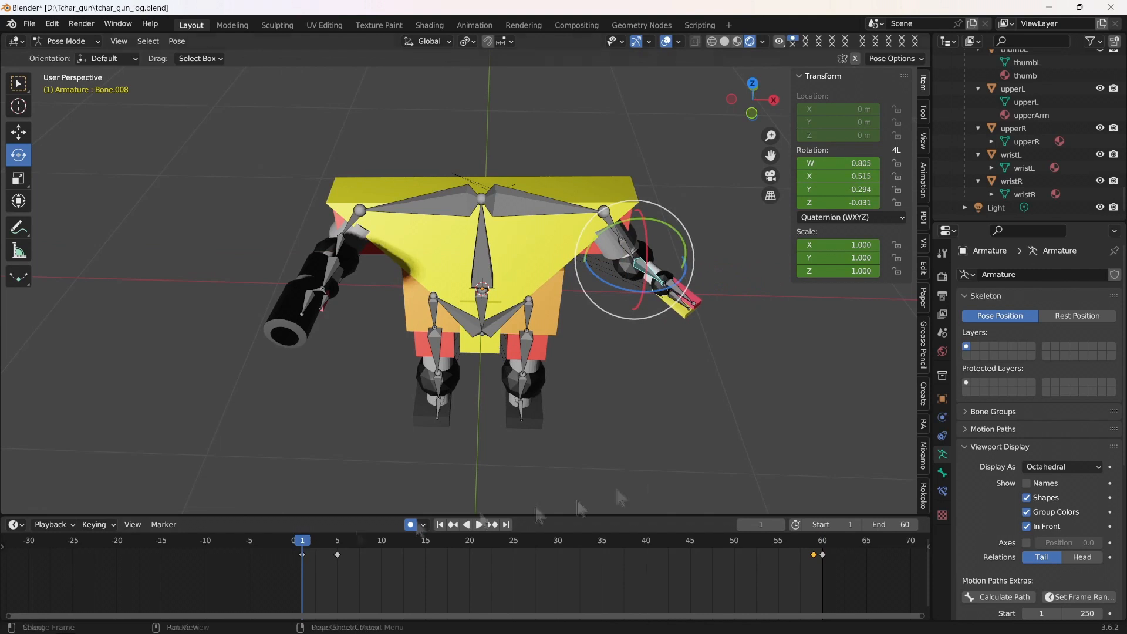
# - Save the file, review the arm motion from frame 1, and switch to Object Mode with another save
pyautogui.hotkey('ctrl', 's')
pyautogui.click(604, 420)
pyautogui.moveTo(432, 548); pyautogui.dragTo(302, 543)
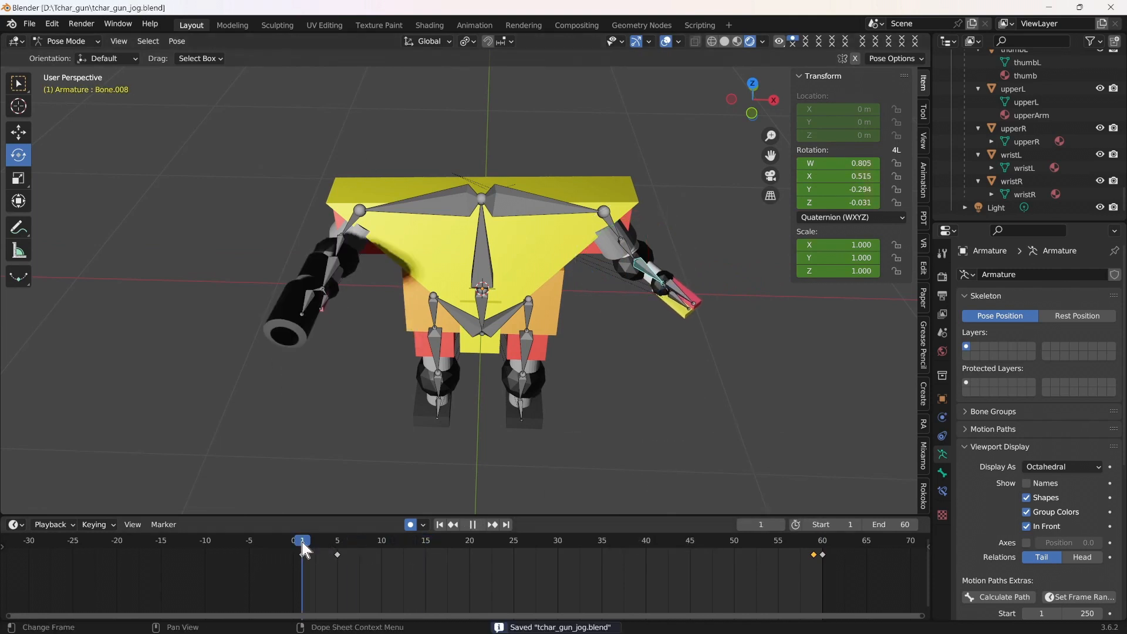
pyautogui.click(51, 25)
pyautogui.click(75, 42)
pyautogui.click(72, 56)
pyautogui.click(29, 24)
pyautogui.click(56, 144)
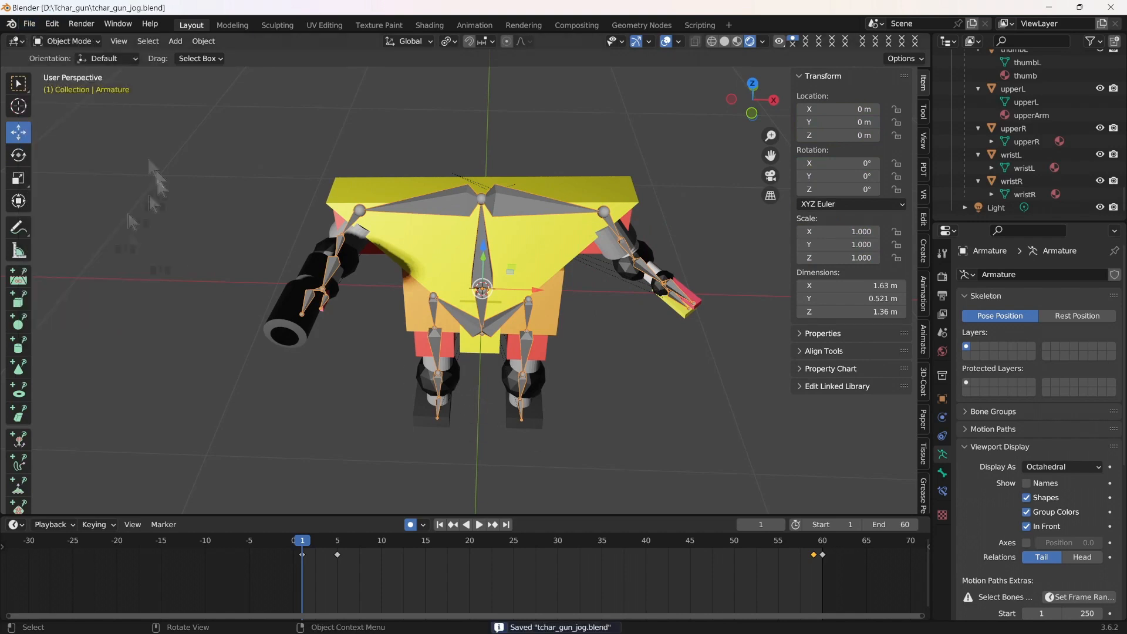
# - In Pose Mode at frame 1, bend the lower-leg bone opposite the gun arm backward about 61° around X
pyautogui.click(66, 41)
pyautogui.click(70, 81)
pyautogui.moveTo(554, 336); pyautogui.dragTo(608, 381, button='middle')
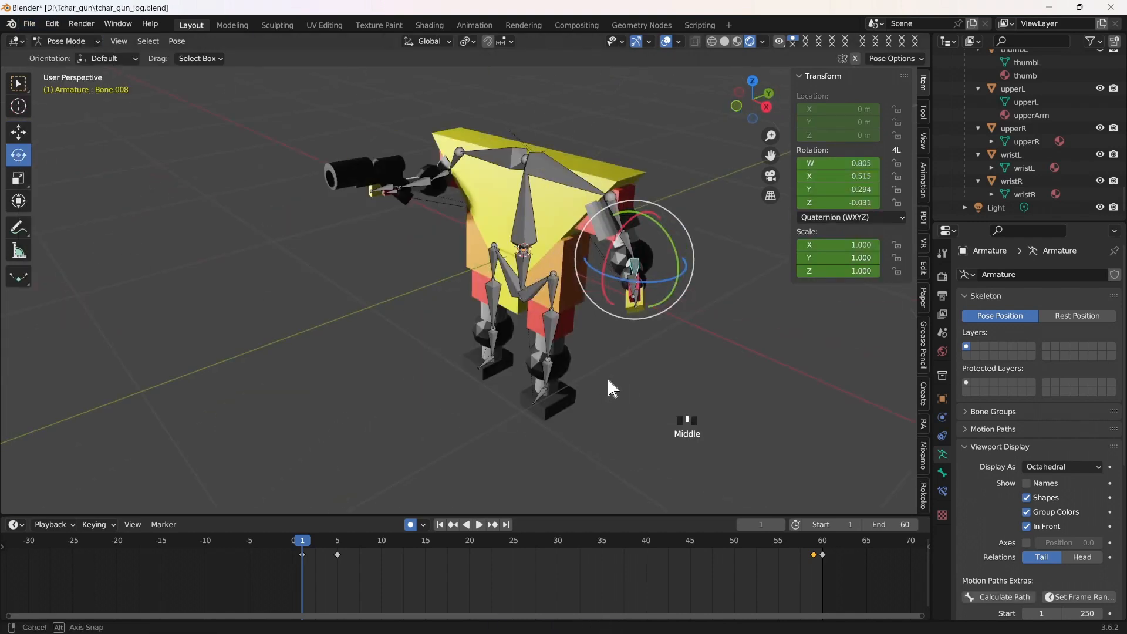
pyautogui.click(496, 298)
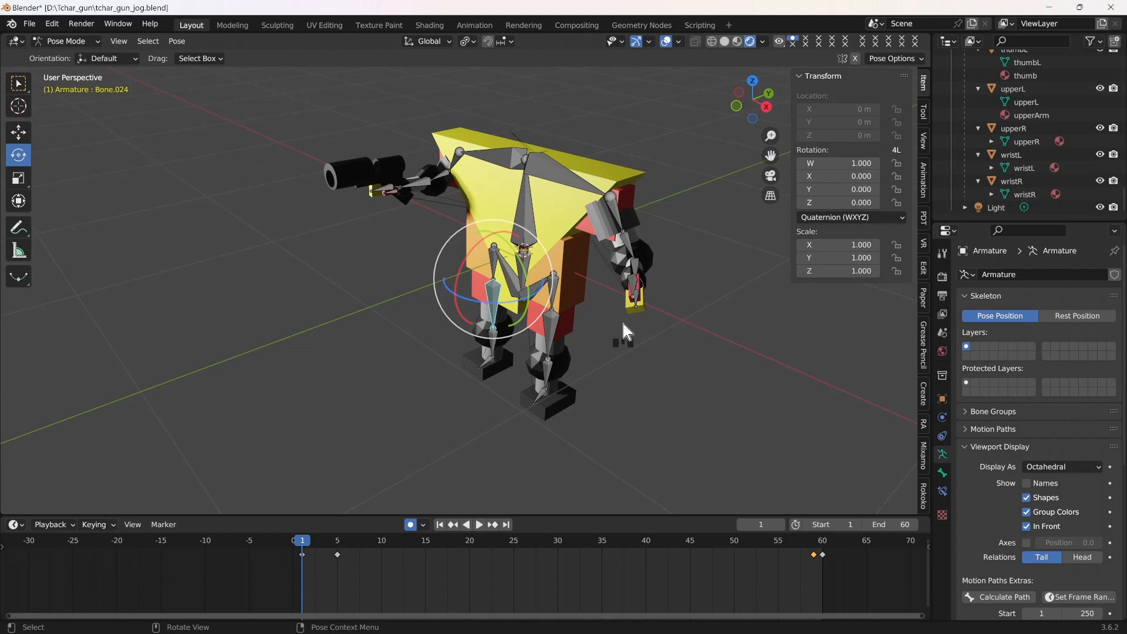
pyautogui.click(546, 332)
pyautogui.moveTo(532, 287); pyautogui.dragTo(597, 362)
pyautogui.scroll(2, 675, 381)
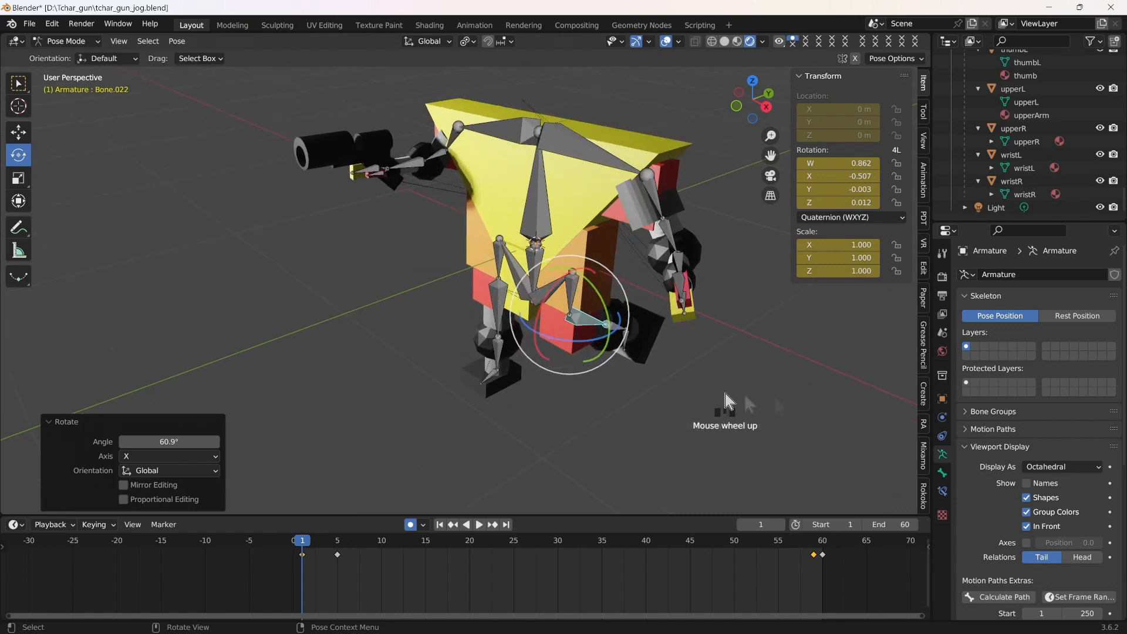
# - At frame 60, key the lower leg opposite the gun arm bent backward and the gun-side leg straight
pyautogui.click(821, 552)
pyautogui.moveTo(594, 271); pyautogui.dragTo(603, 277)
pyautogui.click(498, 301)
pyautogui.moveTo(476, 260); pyautogui.dragTo(476, 261)
pyautogui.moveTo(641, 454); pyautogui.dragTo(705, 432, button='middle')
# - At frame 30, straighten the leg opposite the gun arm and bend the gun-side lower leg backward about 54° around X
pyautogui.click(555, 545)
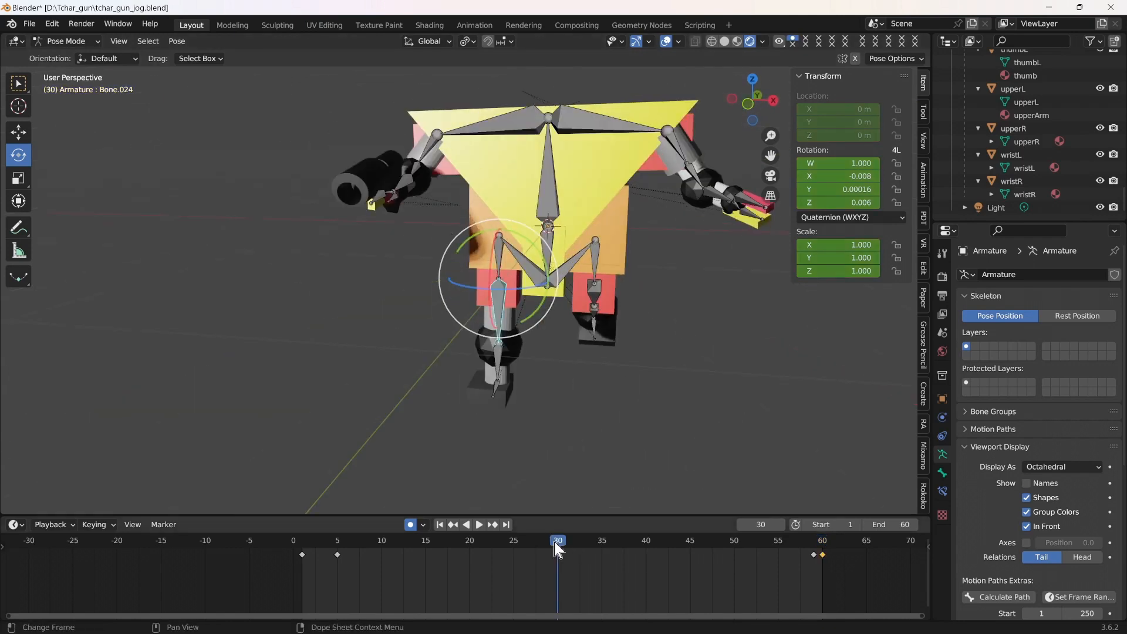
pyautogui.moveTo(705, 361); pyautogui.dragTo(646, 379, button='middle')
pyautogui.click(592, 319)
pyautogui.moveTo(546, 342); pyautogui.dragTo(545, 308)
pyautogui.click(498, 310)
pyautogui.moveTo(470, 255); pyautogui.dragTo(467, 289)
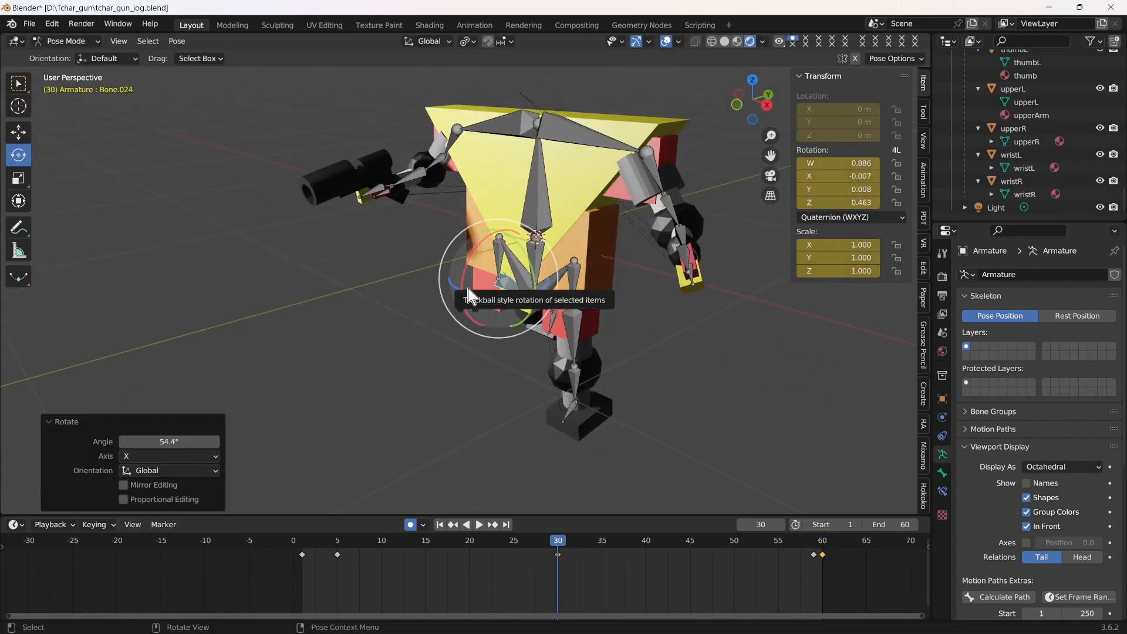
# - Save the file, return to the start of the timeline and straighten the gun-side lower leg at frame 2
pyautogui.hotkey('ctrl', 's')
pyautogui.press('space')
pyautogui.press('Escape')
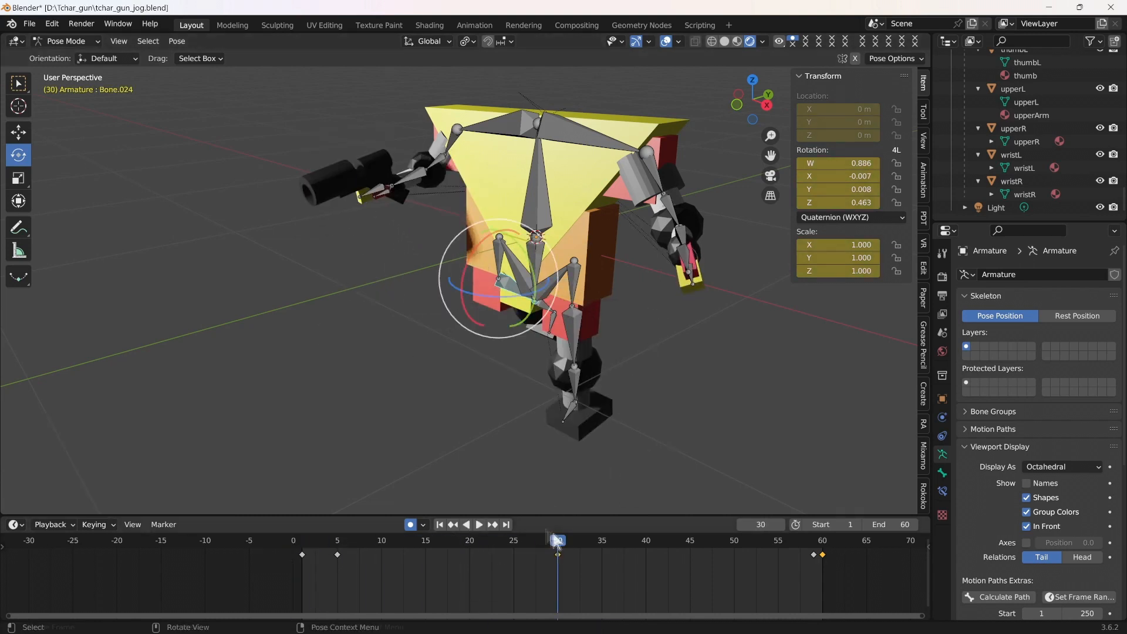
pyautogui.moveTo(540, 541); pyautogui.dragTo(301, 551)
pyautogui.press('space')
pyautogui.moveTo(471, 316); pyautogui.dragTo(466, 265)
# - Rotate the body bone slightly at frame 11 and the free arm's upper bone at frame 18
pyautogui.moveTo(311, 544); pyautogui.dragTo(390, 549)
pyautogui.press('space')
pyautogui.click(533, 197)
pyautogui.moveTo(505, 233); pyautogui.dragTo(504, 243)
pyautogui.moveTo(391, 549); pyautogui.dragTo(452, 549)
pyautogui.click(648, 177)
pyautogui.moveTo(674, 128); pyautogui.dragTo(671, 125)
# - Rotate the body bone slightly at frames 40 and 47 to key the second half of the body sway
pyautogui.moveTo(455, 540); pyautogui.dragTo(646, 546)
pyautogui.click(537, 201)
pyautogui.moveTo(507, 218); pyautogui.dragTo(504, 223)
pyautogui.moveTo(646, 546); pyautogui.dragTo(707, 548)
pyautogui.moveTo(504, 236); pyautogui.dragTo(503, 240)
pyautogui.moveTo(561, 206); pyautogui.dragTo(571, 220)
pyautogui.moveTo(708, 544)
pyautogui.mouseDown()
pyautogui.moveTo(809, 544)
pyautogui.moveTo(588, 546)
pyautogui.moveTo(718, 546)
pyautogui.mouseUp()
# - Turn off the armature's In Front display, save the file and play back the jog animation
pyautogui.hotkey('ctrl', 's')
pyautogui.click(644, 494)
pyautogui.moveTo(644, 545); pyautogui.dragTo(311, 546)
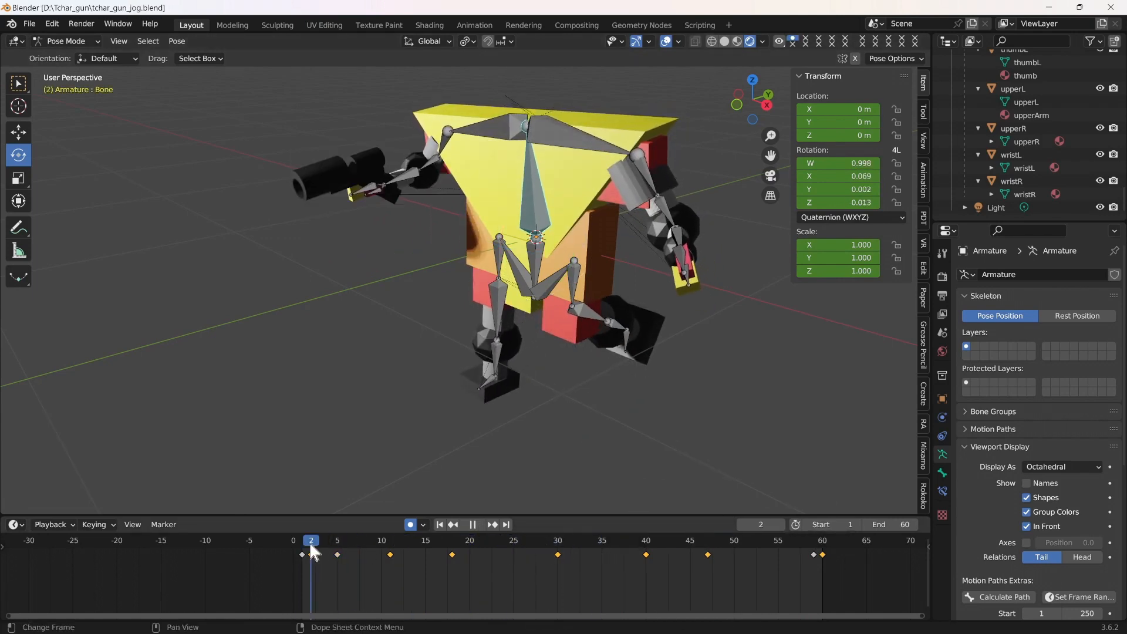
pyautogui.click(1025, 521)
pyautogui.moveTo(633, 409); pyautogui.dragTo(731, 394, button='middle')
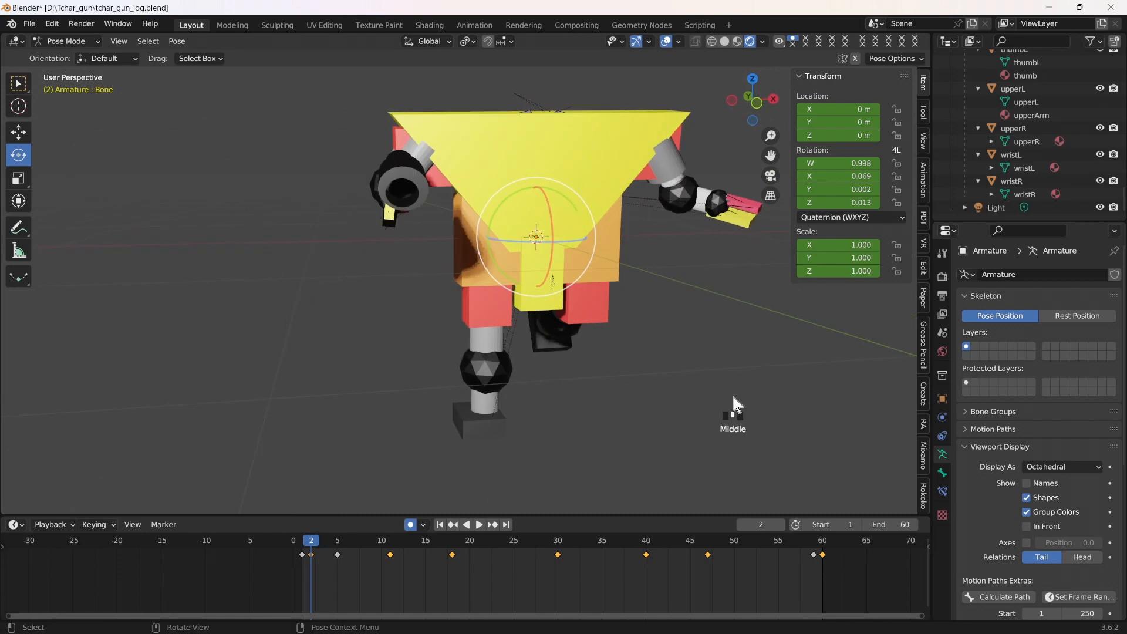
pyautogui.hotkey('ctrl', 's')
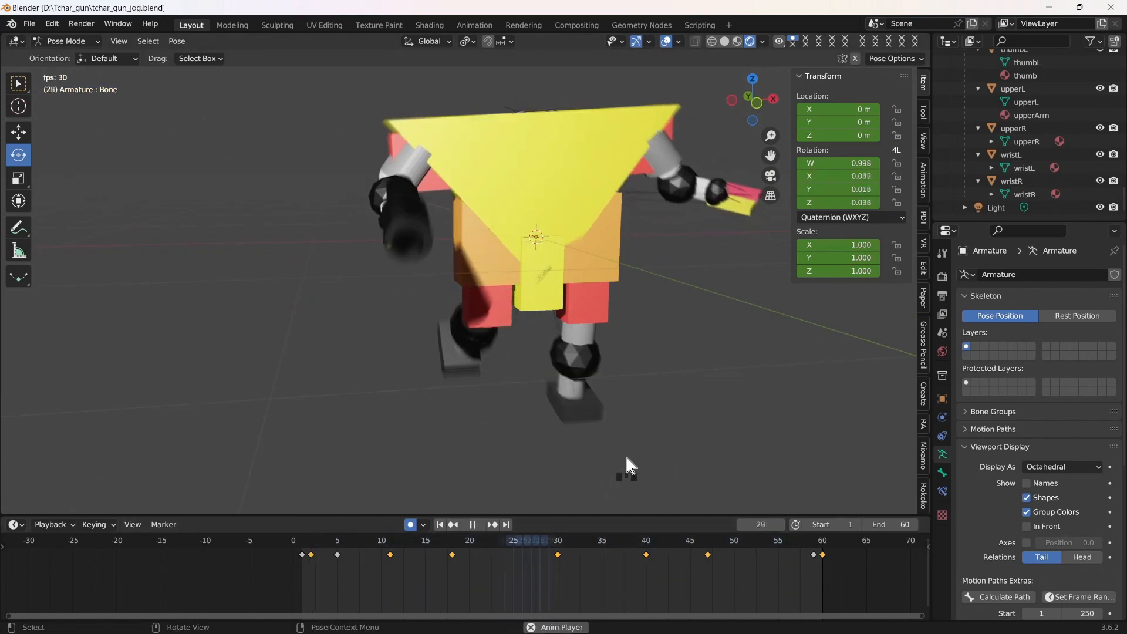
pyautogui.click(473, 524)
# - Move the keyframes from frame 11 onward earlier, to frames 8, 13, 17, 21, 24, 28 and 29
pyautogui.moveTo(391, 555); pyautogui.dragTo(365, 555)
pyautogui.moveTo(559, 557); pyautogui.dragTo(444, 558)
pyautogui.moveTo(647, 556); pyautogui.dragTo(479, 559)
pyautogui.moveTo(709, 555); pyautogui.dragTo(506, 556)
pyautogui.moveTo(821, 558); pyautogui.dragTo(543, 580)
# - Set the playback range to start at frame 0 and end at frame 30, and preview the shortened jog cycle
pyautogui.moveTo(891, 525); pyautogui.dragTo(854, 525)
pyautogui.write('30')
pyautogui.press('Return')
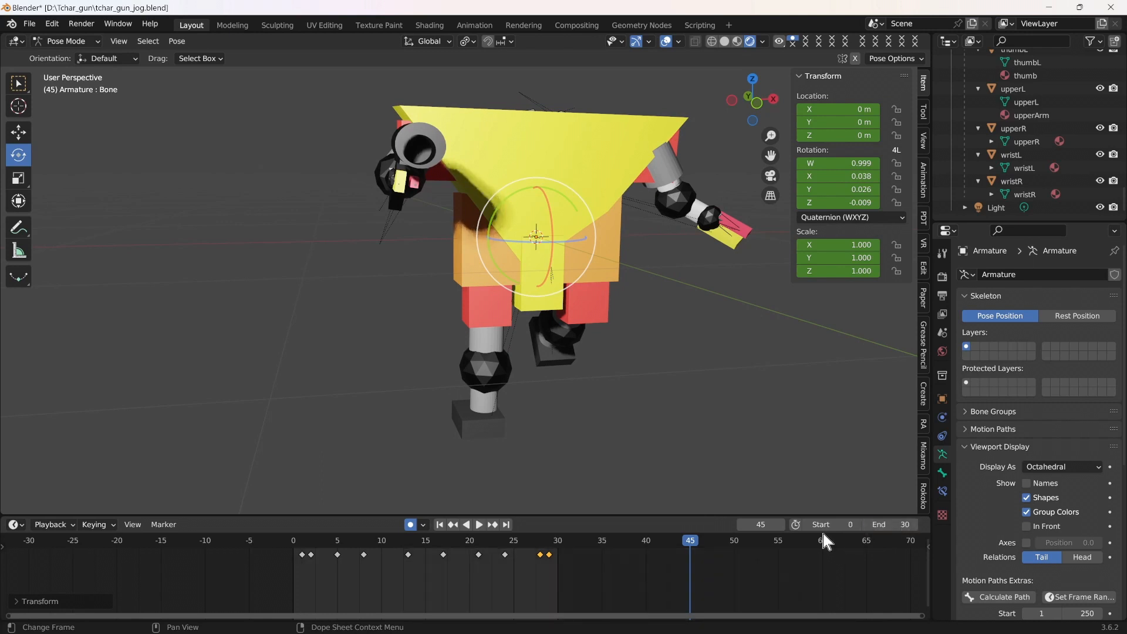
pyautogui.click(478, 524)
pyautogui.click(463, 525)
pyautogui.scroll(-1, 714, 400)
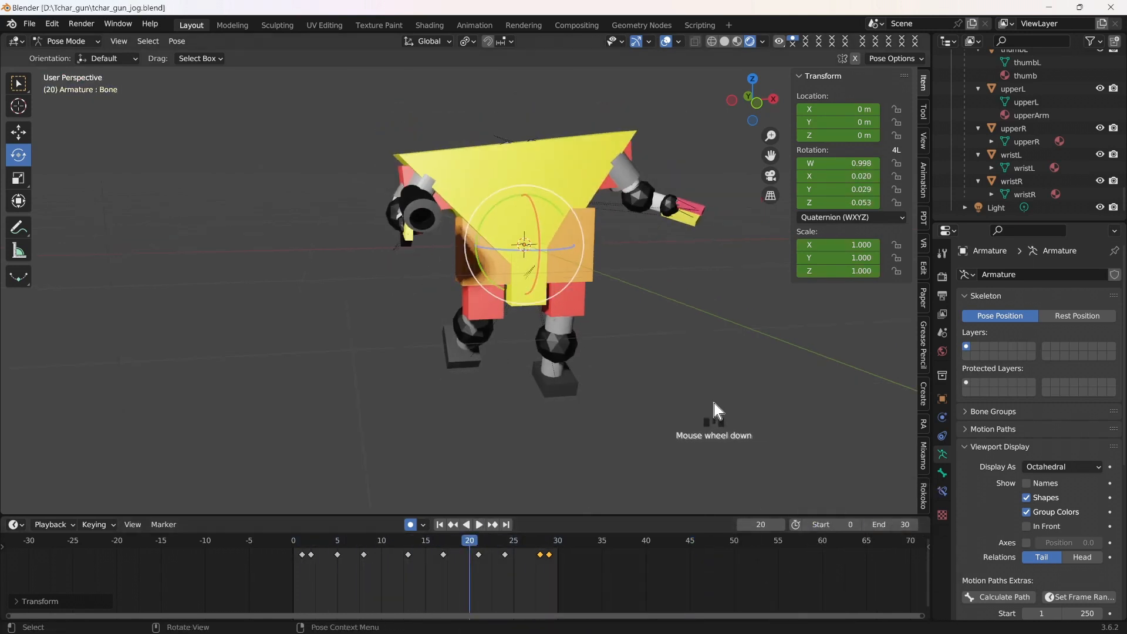
# - Switch the armature to Object Mode and save the jog file
pyautogui.moveTo(714, 401); pyautogui.dragTo(681, 416, button='middle')
pyautogui.click(58, 58)
pyautogui.click(30, 24)
pyautogui.click(56, 144)
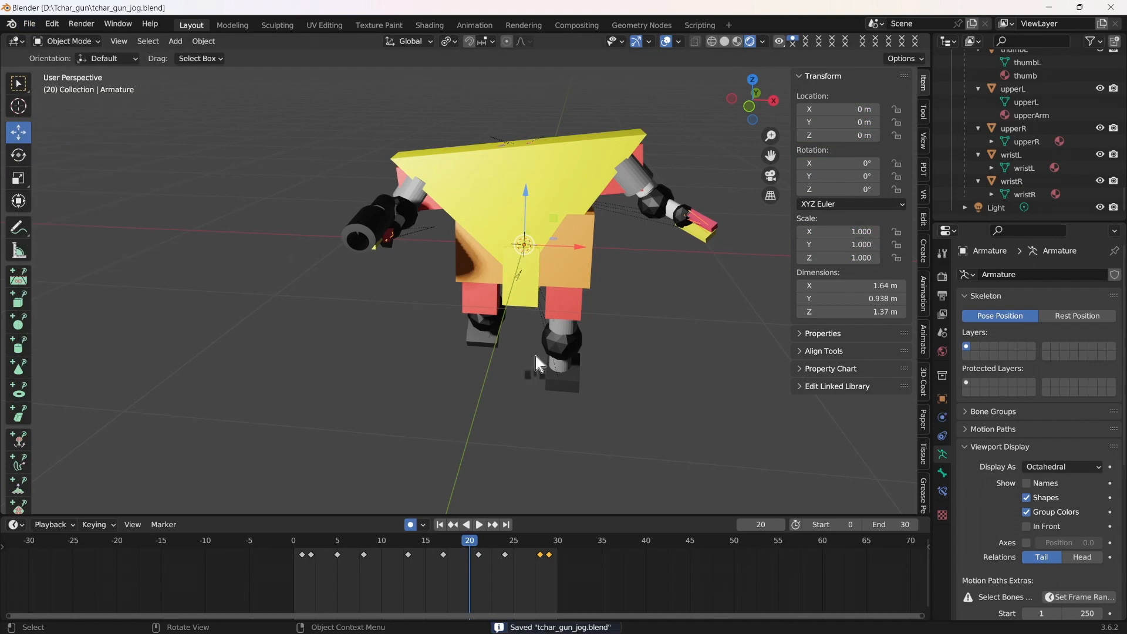
# - Play back the shortened jog cycle from the front to check its motion
pyautogui.moveTo(535, 355); pyautogui.dragTo(564, 379, button='middle')
pyautogui.click(298, 141)
pyautogui.scroll(-2, 681, 313)
pyautogui.press('KP_1')
pyautogui.press('space')
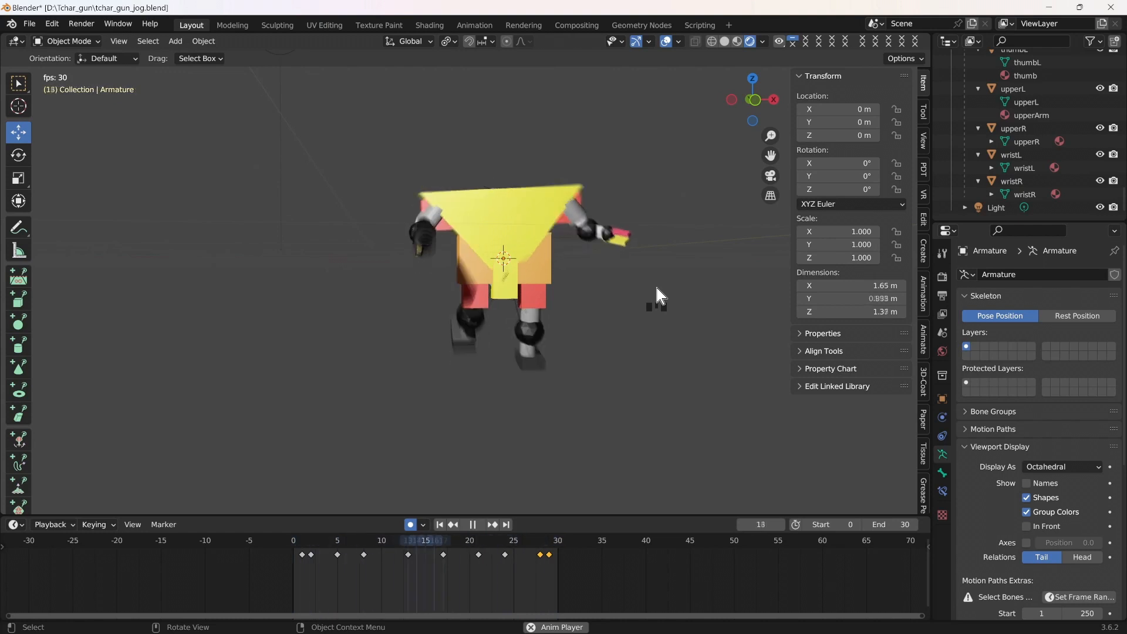
pyautogui.press('space')
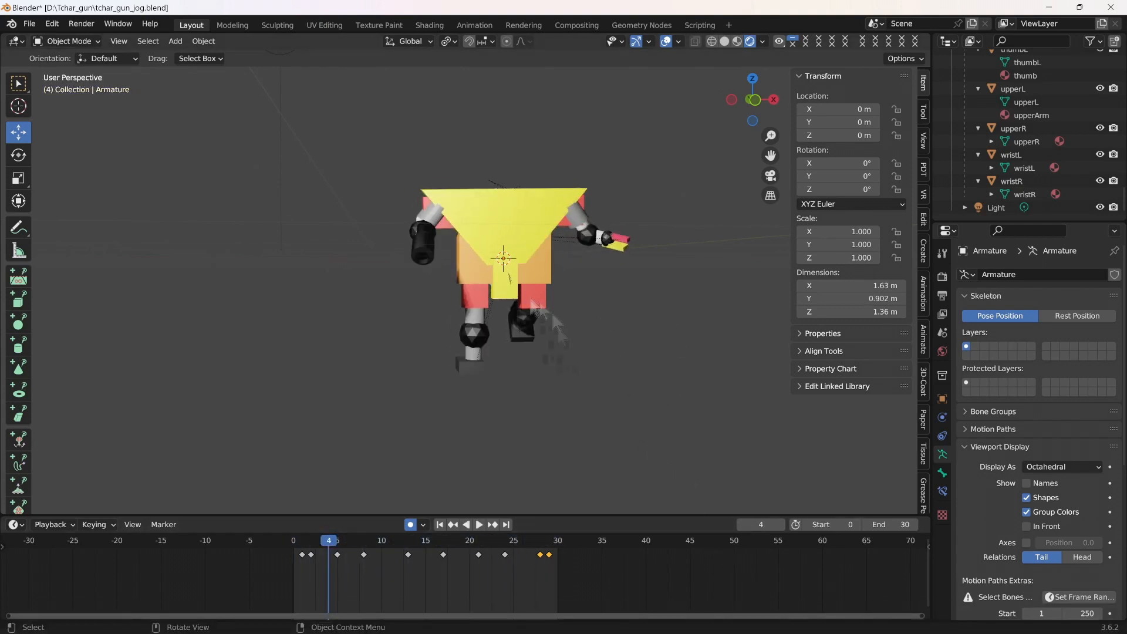
# - Display the bones in front and, in Object Mode, raise the whole armature about 0.033 m along Z at frame 9
pyautogui.hotkey('ctrl', 'Tab')
pyautogui.moveTo(340, 540); pyautogui.dragTo(340, 541)
pyautogui.scroll(4, 439, 573)
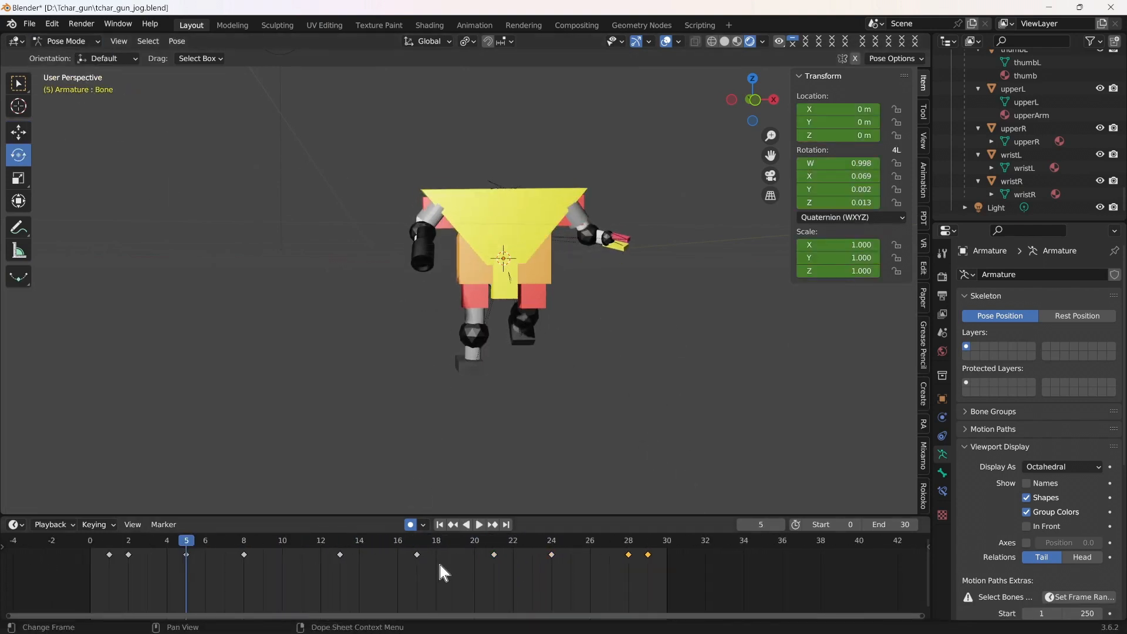
pyautogui.click(70, 56)
pyautogui.keyDown('ctrl'); pyautogui.hscroll(-4, 466, 599); pyautogui.keyUp('ctrl')
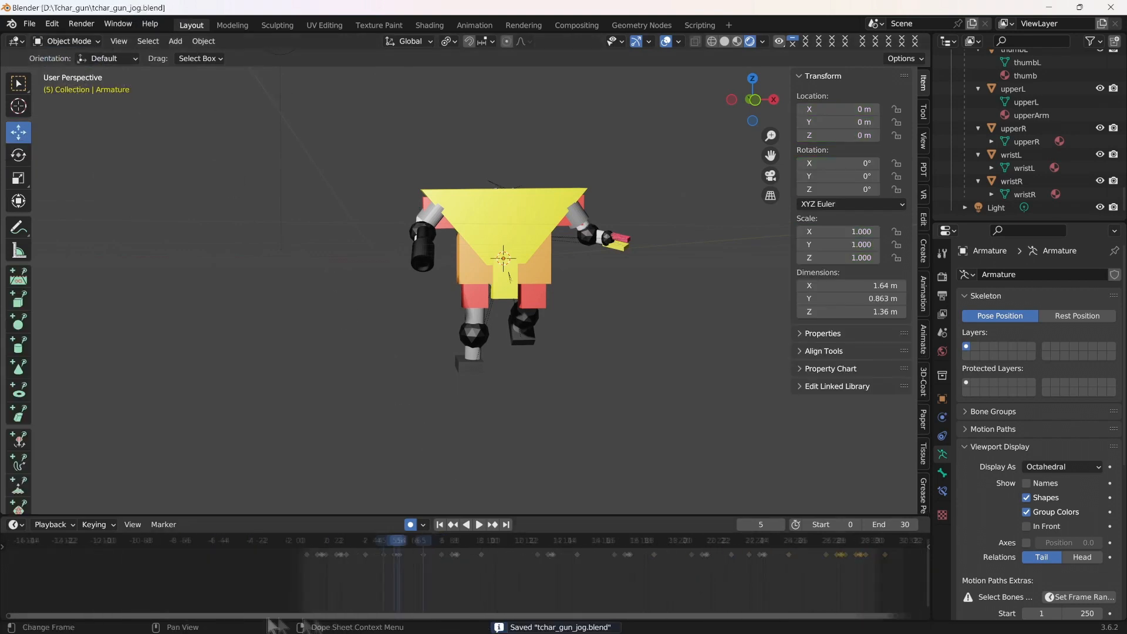
pyautogui.moveTo(335, 542); pyautogui.dragTo(417, 540)
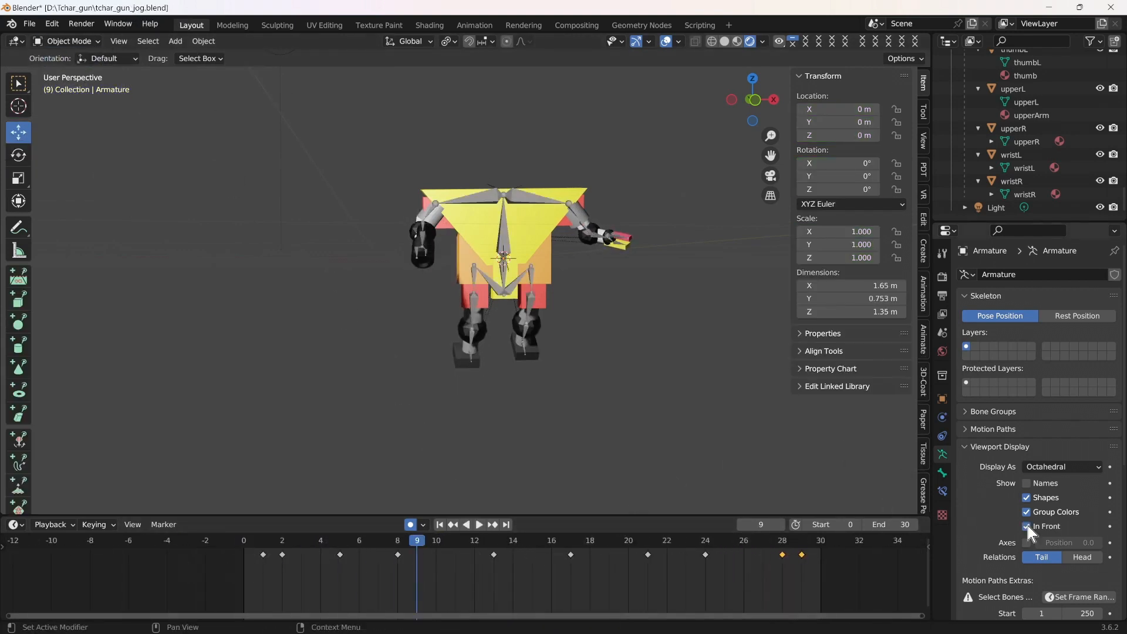
pyautogui.moveTo(503, 275); pyautogui.dragTo(503, 271)
pyautogui.scroll(3, 669, 341)
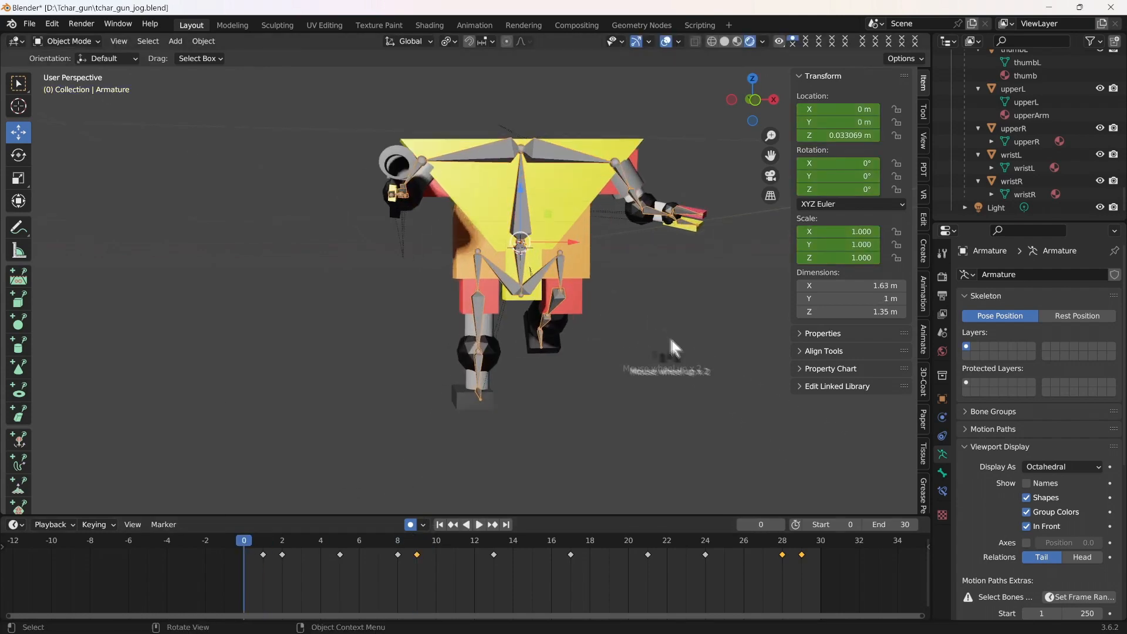
# - Undo the armature's frame 9 raise and set its height at frame 0 to about -0.0067 m along Z
pyautogui.hotkey('ctrl', 'z')
pyautogui.hotkey('ctrl', 'z')
pyautogui.click(244, 542)
pyautogui.moveTo(523, 214); pyautogui.dragTo(522, 215)
pyautogui.moveTo(243, 543); pyautogui.dragTo(283, 541)
pyautogui.hotkey('ctrl', 'z')
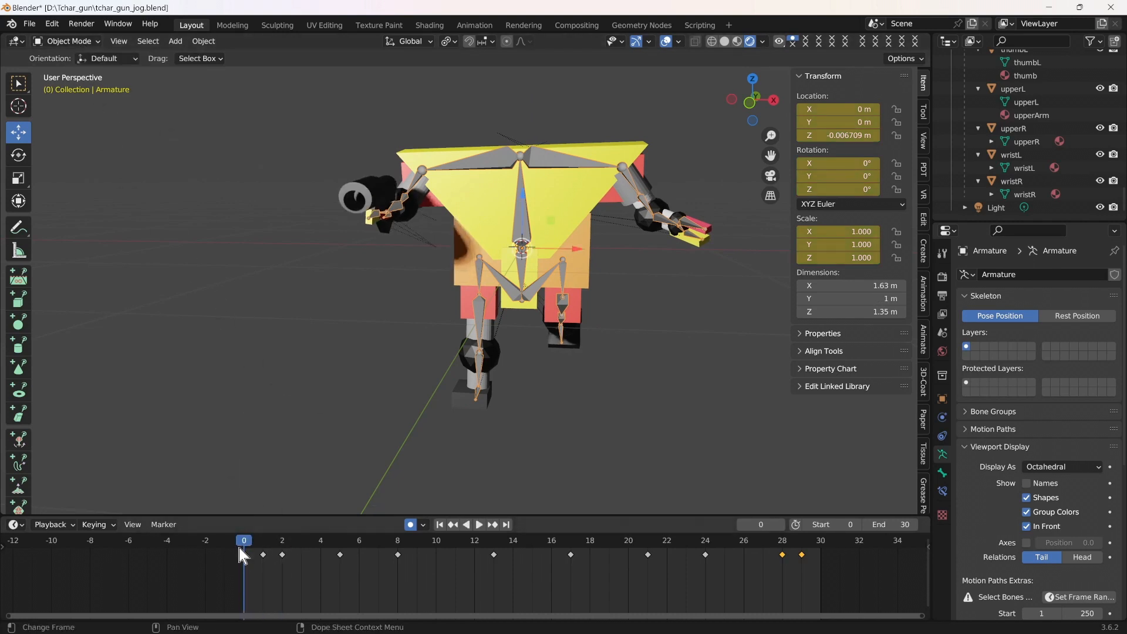
# - Raise the whole armature along Z at frame 9 and lower it about 0.048 m at frame 17
pyautogui.press('space')
pyautogui.moveTo(267, 555); pyautogui.dragTo(404, 558)
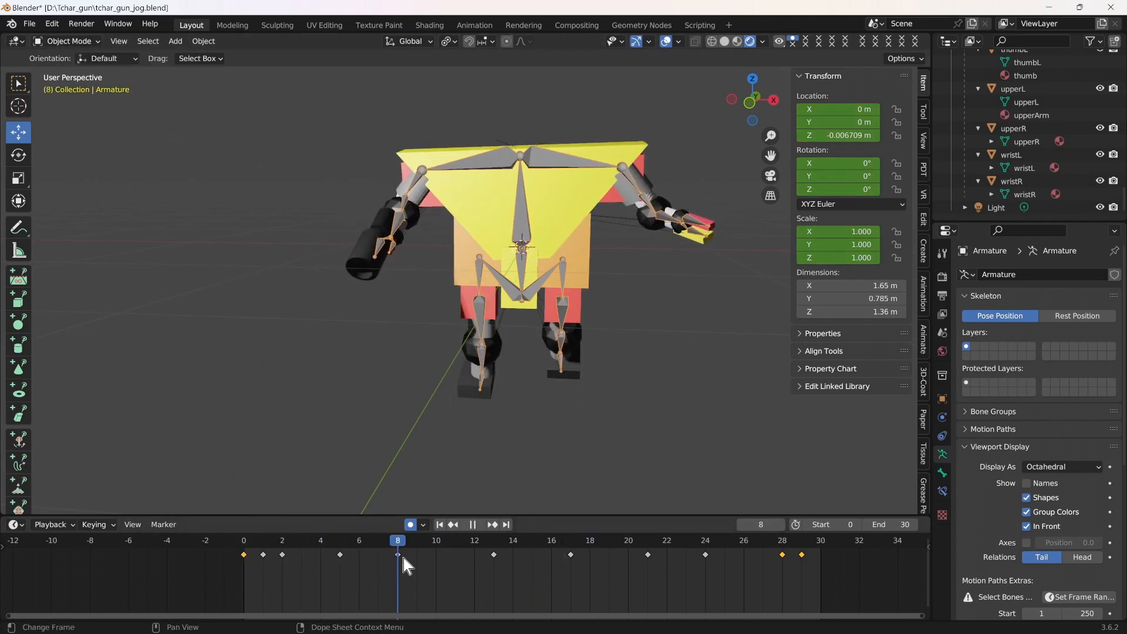
pyautogui.moveTo(519, 196); pyautogui.dragTo(520, 184)
pyautogui.moveTo(475, 557); pyautogui.dragTo(571, 552)
pyautogui.moveTo(521, 183); pyautogui.dragTo(522, 191)
pyautogui.press('space')
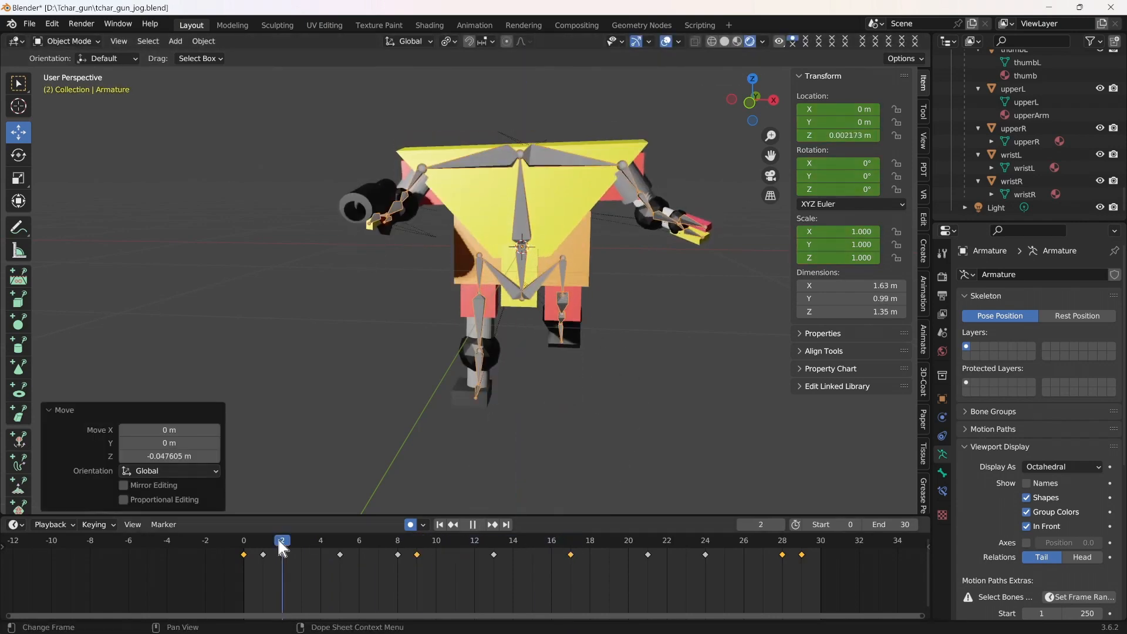
# - Adjust the armature's height along Z at frame 30, raise it at frame 24, and scrub back through the cycle
pyautogui.moveTo(616, 553); pyautogui.dragTo(816, 539)
pyautogui.moveTo(520, 210); pyautogui.dragTo(521, 209)
pyautogui.moveTo(438, 543); pyautogui.dragTo(706, 558)
pyautogui.moveTo(521, 211); pyautogui.dragTo(521, 204)
pyautogui.moveTo(710, 541); pyautogui.dragTo(321, 551)
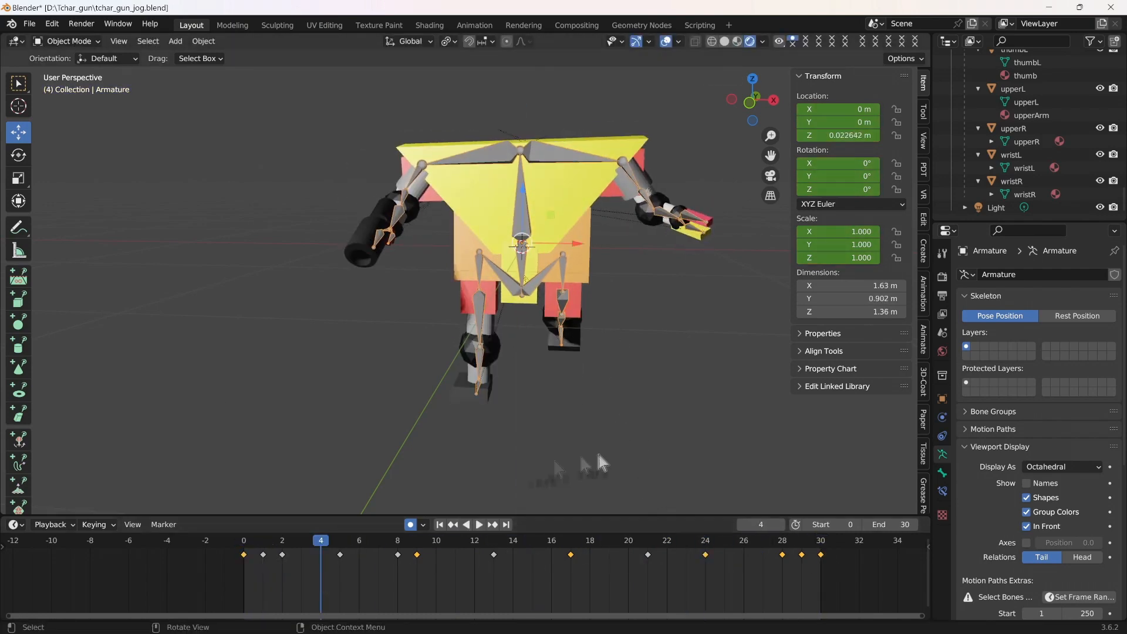
# - Save the jog file and turn off the in-front display of the armature's bones
pyautogui.moveTo(518, 485); pyautogui.dragTo(563, 475, button='middle')
pyautogui.click(30, 24)
pyautogui.click(58, 143)
pyautogui.click(1027, 526)
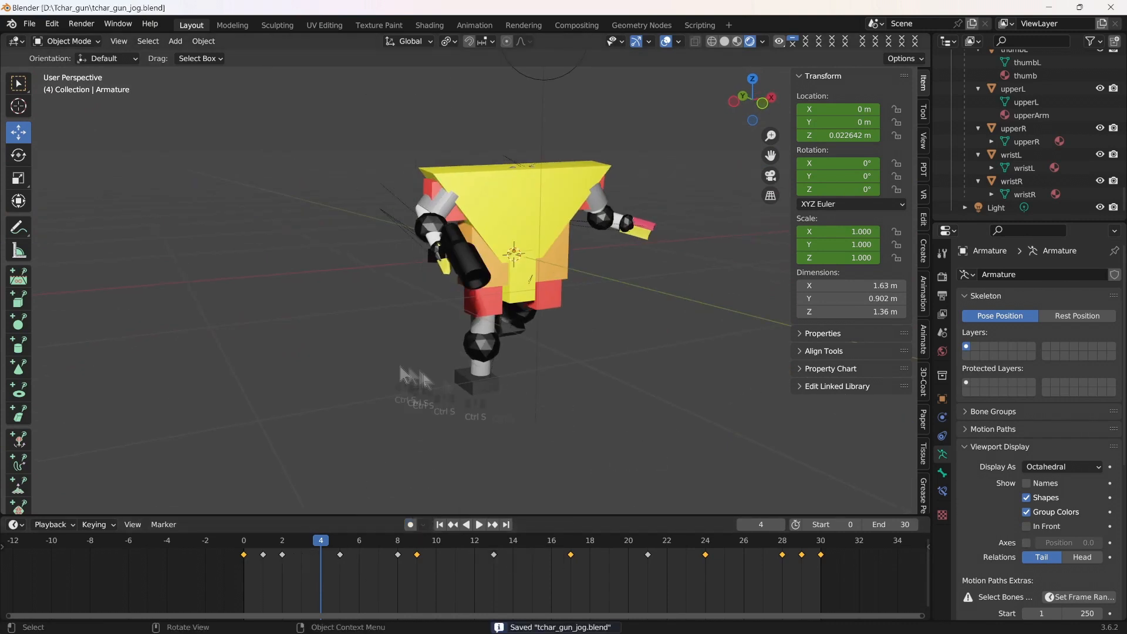
# - Play back the jog cycle from an angled view to check the added up-and-down motion
pyautogui.press('space')
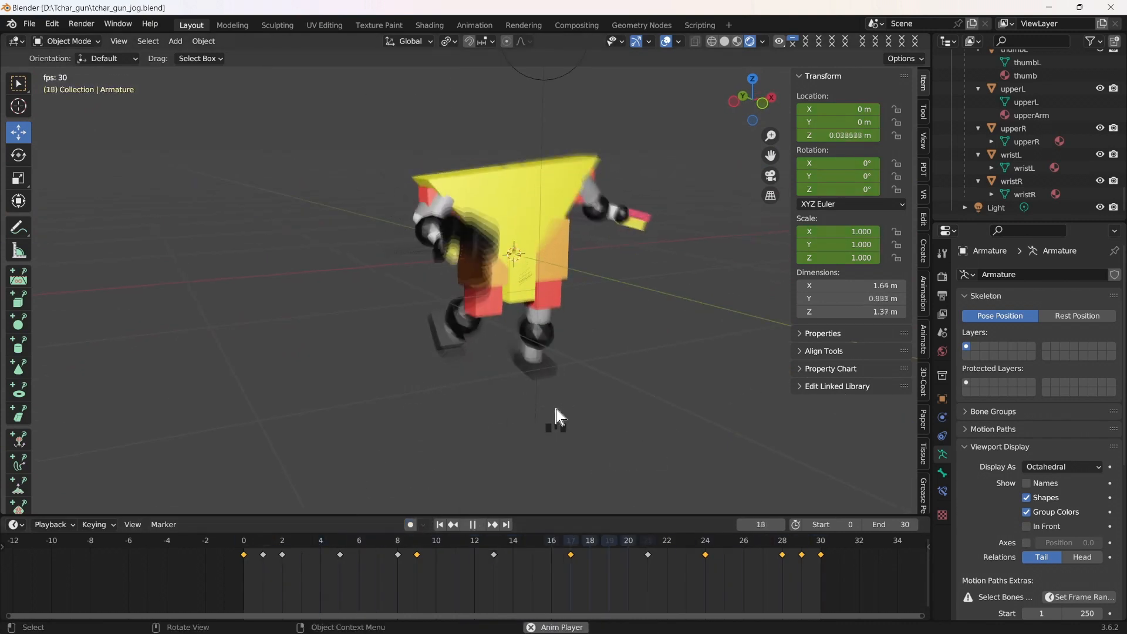
pyautogui.moveTo(555, 410)
pyautogui.mouseDown(button='middle')
pyautogui.moveTo(316, 428)
pyautogui.moveTo(531, 436)
pyautogui.moveTo(854, 408)
pyautogui.moveTo(575, 404)
pyautogui.mouseUp(button='middle')
pyautogui.click(472, 524)
# - Select all of the armature's keyframes in the timeline and save the jog file
pyautogui.click(29, 23)
pyautogui.click(47, 150)
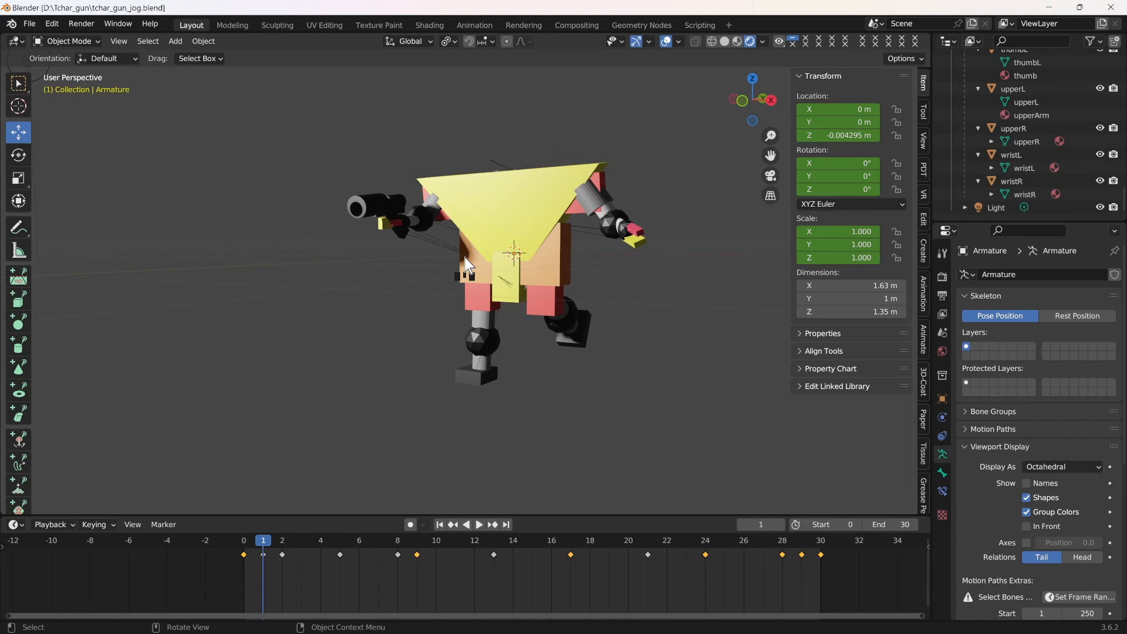
pyautogui.moveTo(857, 611); pyautogui.dragTo(193, 541)
pyautogui.hotkey('ctrl', 's')
# - Select the armature together with all of its body-part meshes and save the file
pyautogui.scroll(10, 1022, 117)
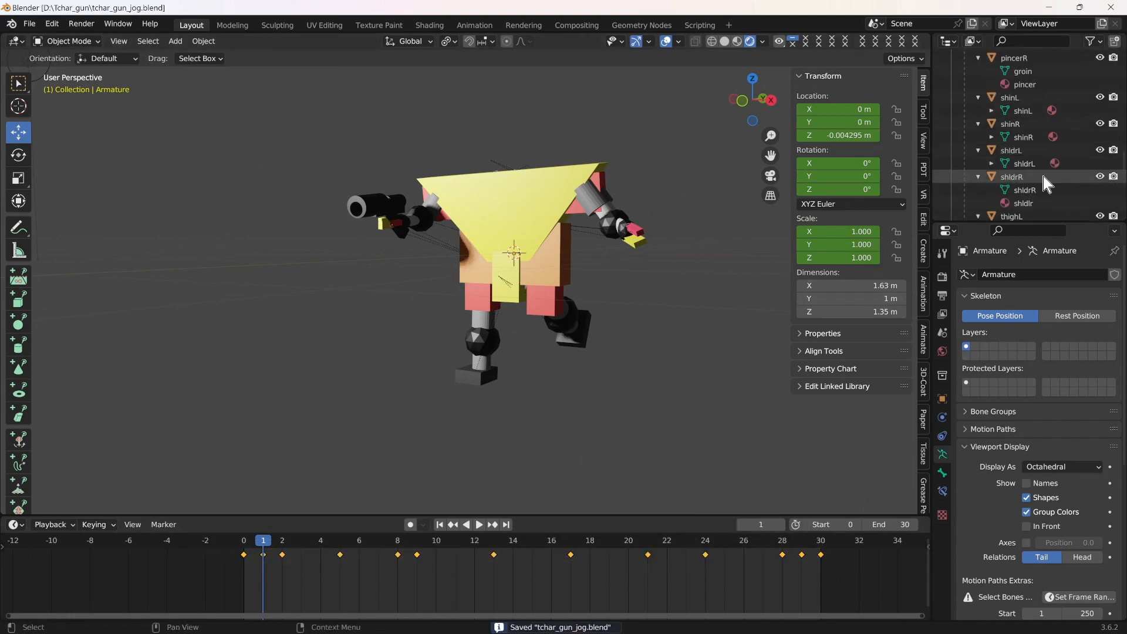
pyautogui.scroll(-10, 1020, 129)
pyautogui.keyDown('shift'); pyautogui.click(1029, 196); pyautogui.keyUp('shift')
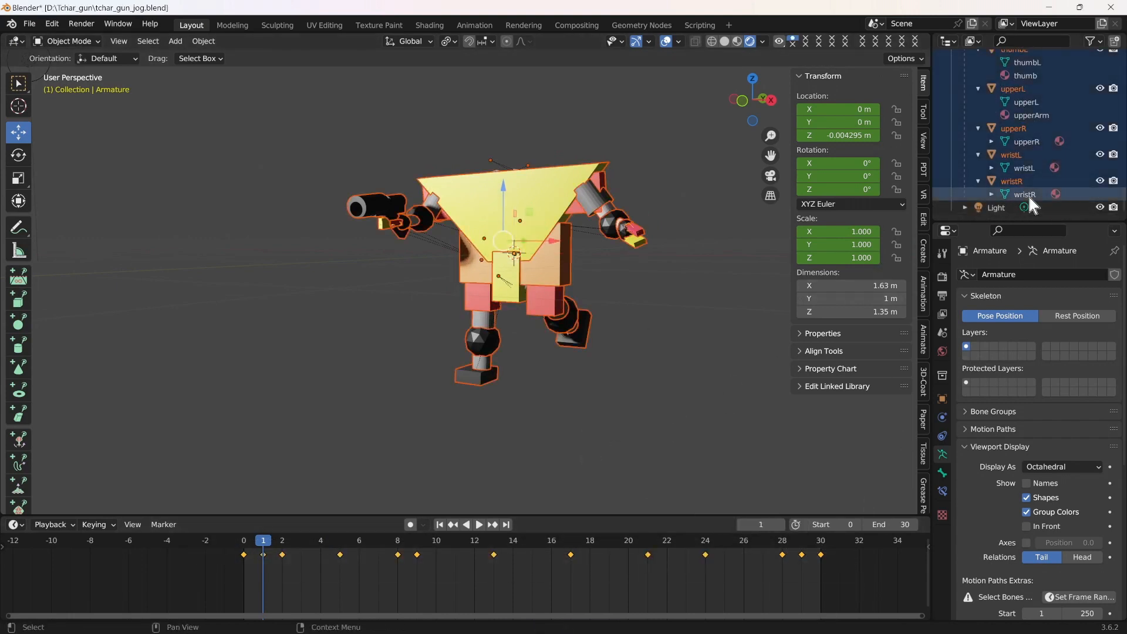
pyautogui.click(29, 23)
pyautogui.click(49, 143)
# - Set up an FBX export of the selected objects to D:\Tchar_gun\ with the file name tchar_gun_jog.fbx
pyautogui.click(28, 24)
pyautogui.moveTo(77, 247)
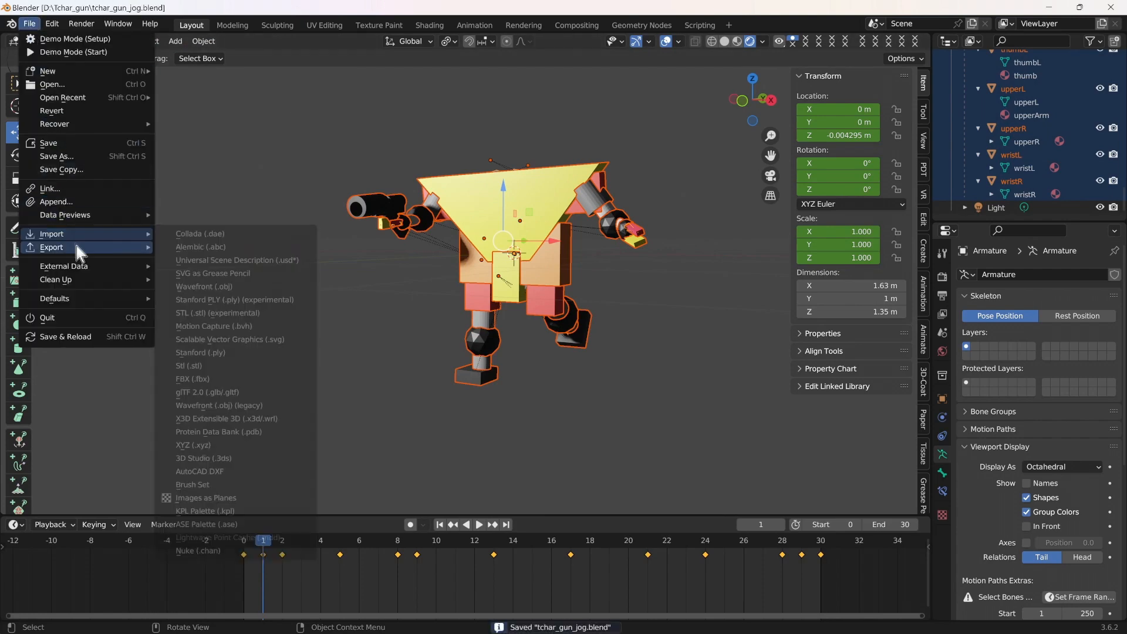
pyautogui.click(210, 380)
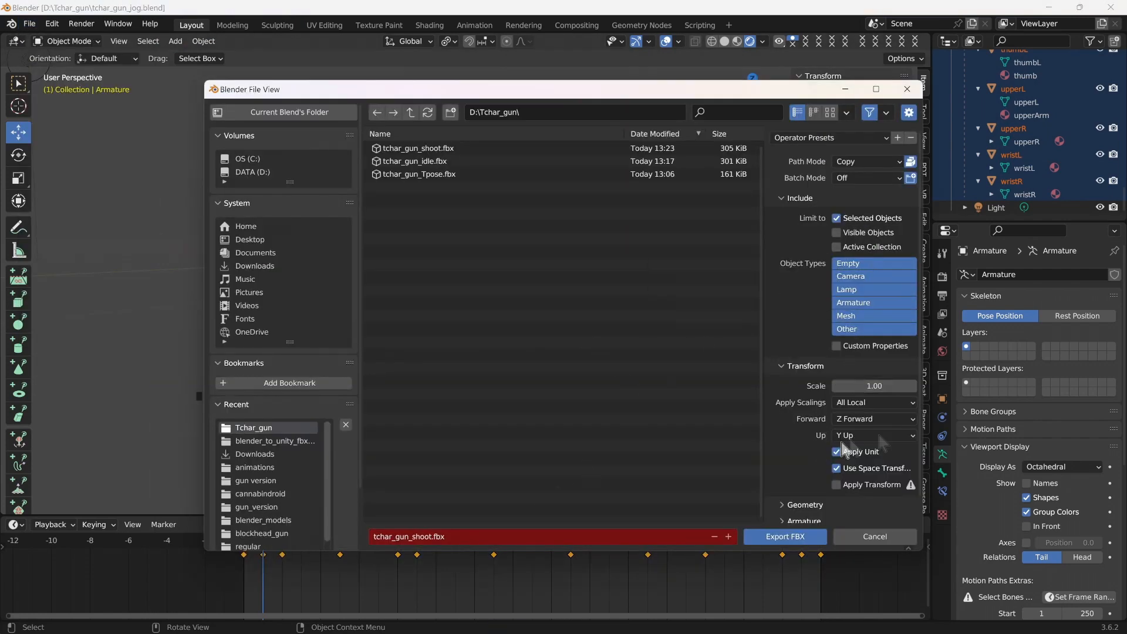
pyautogui.scroll(-1, 822, 473)
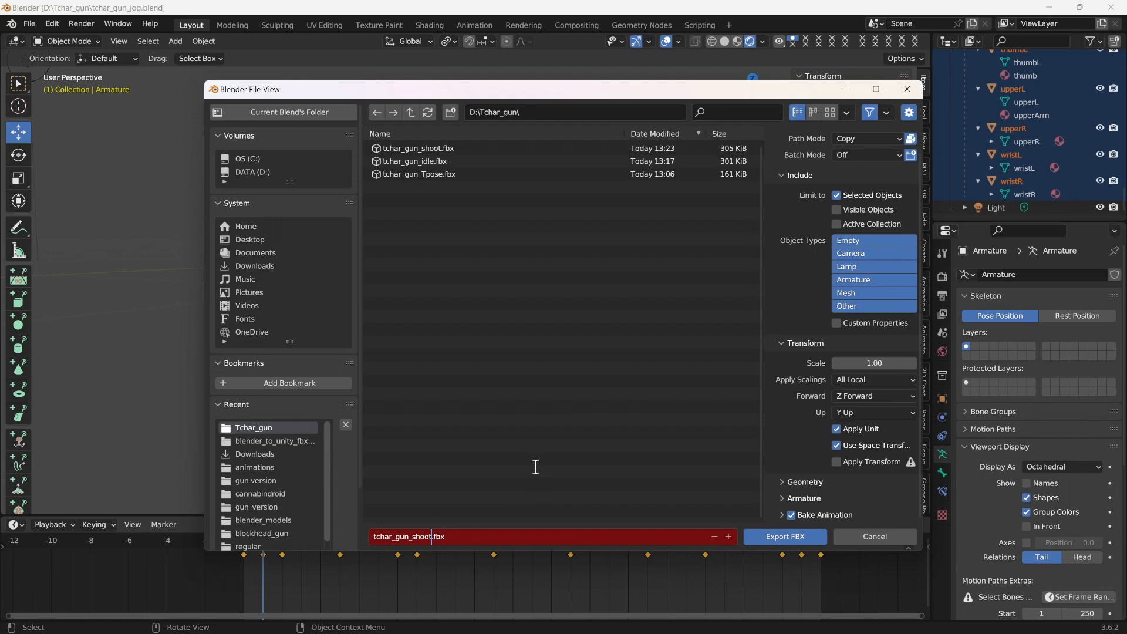
# - Review the FBX geometry, armature and bake animation settings, and export the jog animation
pyautogui.click(780, 482)
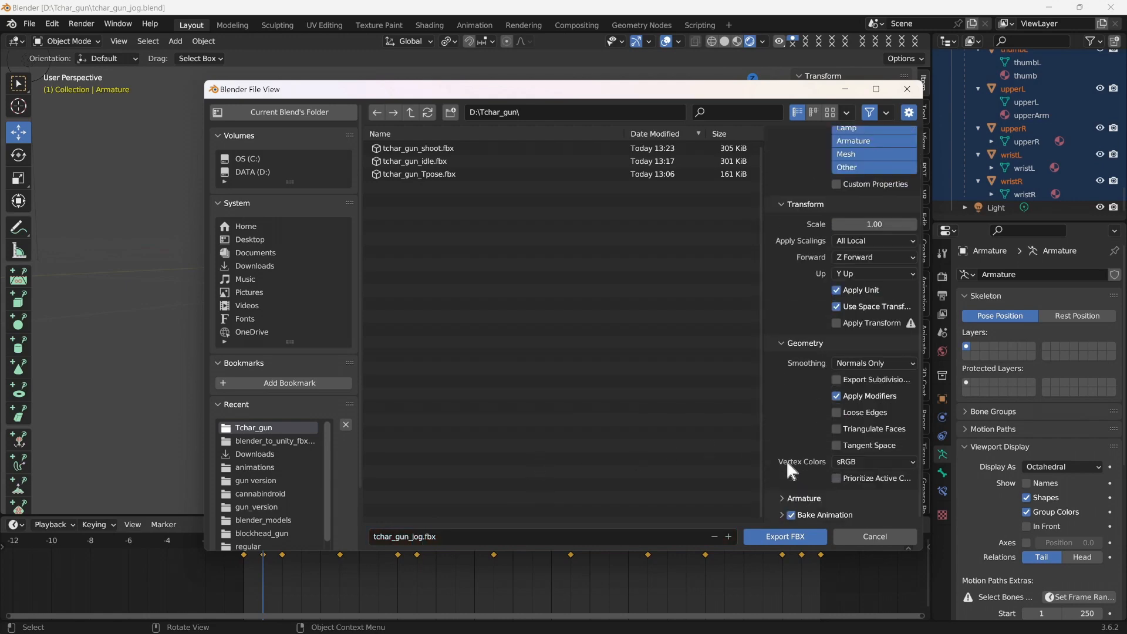
pyautogui.click(794, 499)
pyautogui.scroll(-4, 858, 506)
pyautogui.click(782, 514)
pyautogui.scroll(-5, 783, 483)
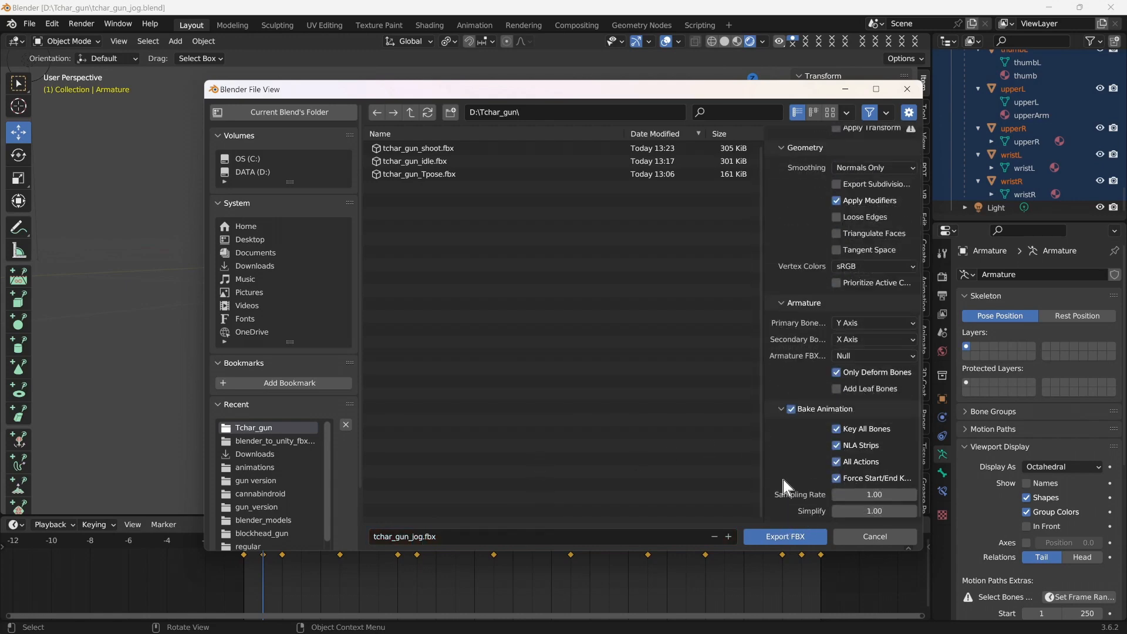
pyautogui.click(783, 538)
# - Save tchar_gun_jog.blend with the exported objects still selected
pyautogui.click(29, 23)
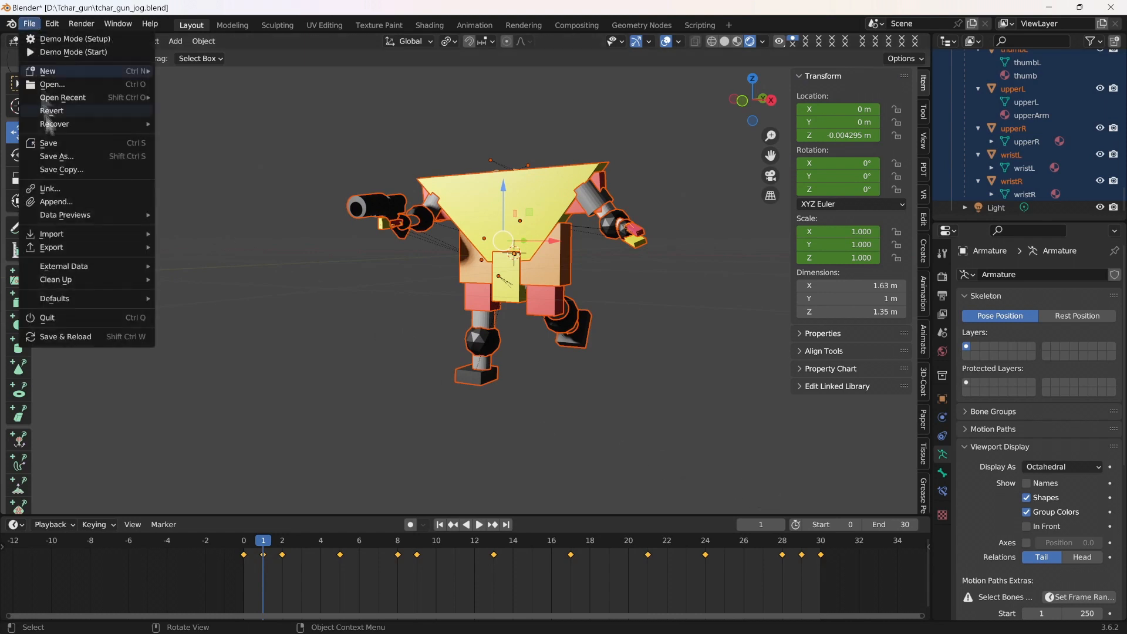
pyautogui.click(47, 109)
pyautogui.moveTo(195, 240); pyautogui.dragTo(238, 257, button='middle')
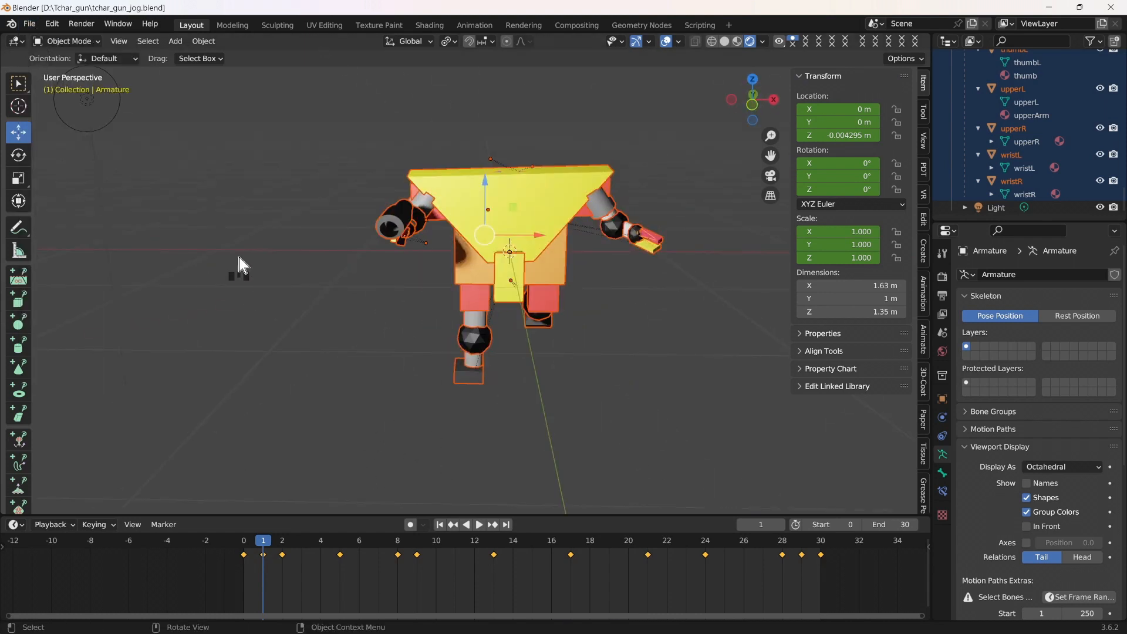